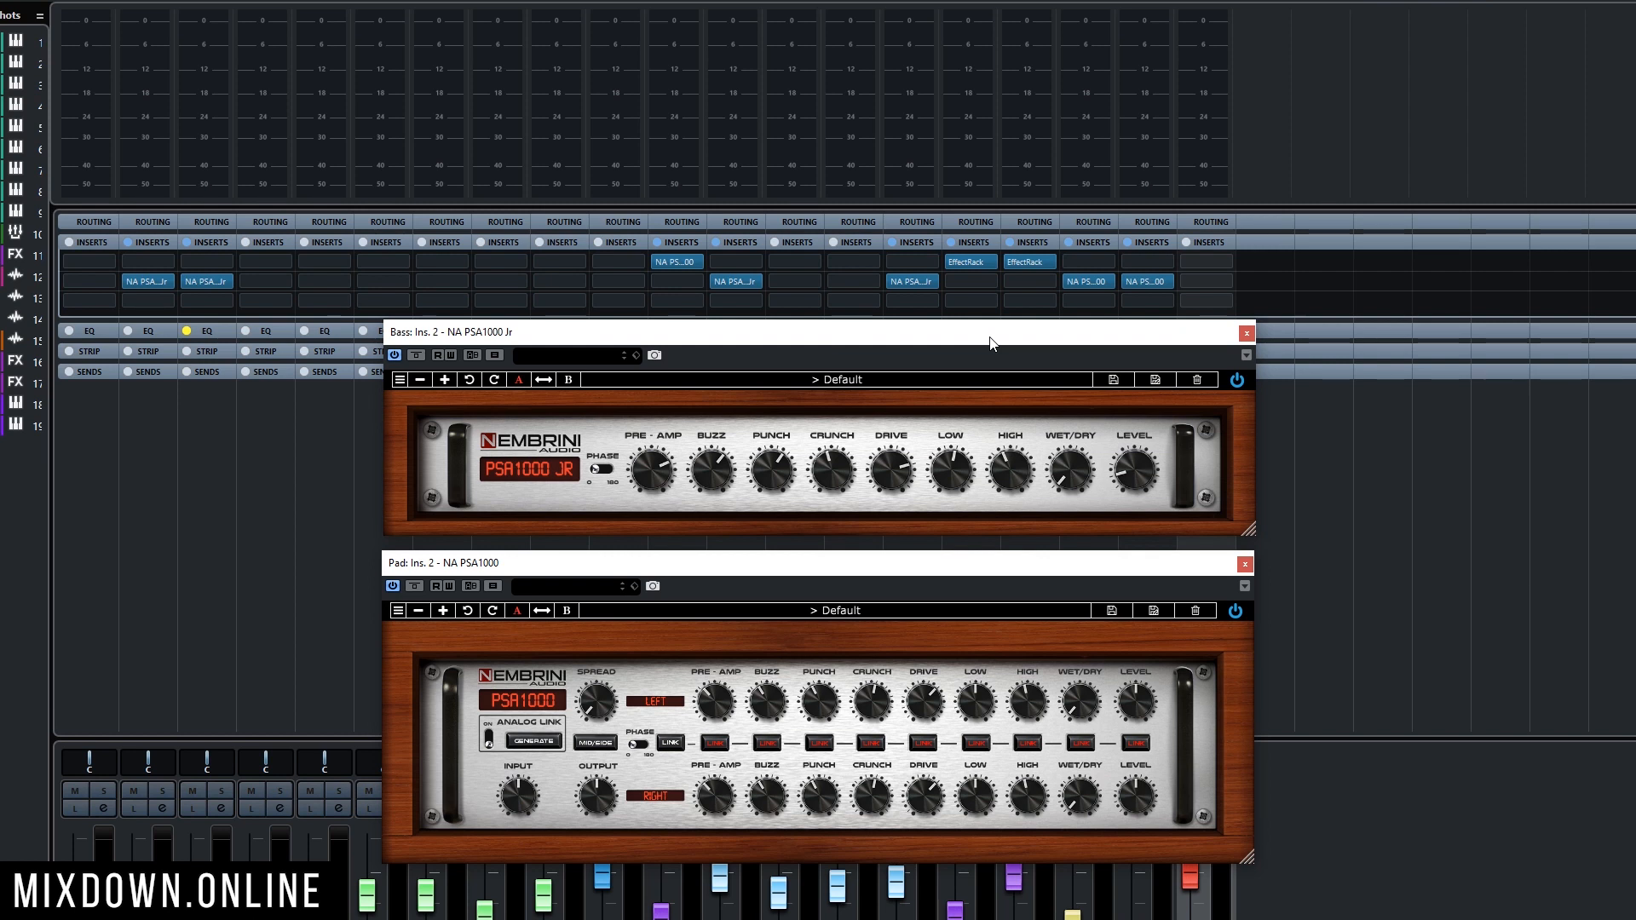
# Close the Pad track's PSA1000 window and play the Bass track soloed
pyautogui.click(1245, 564)
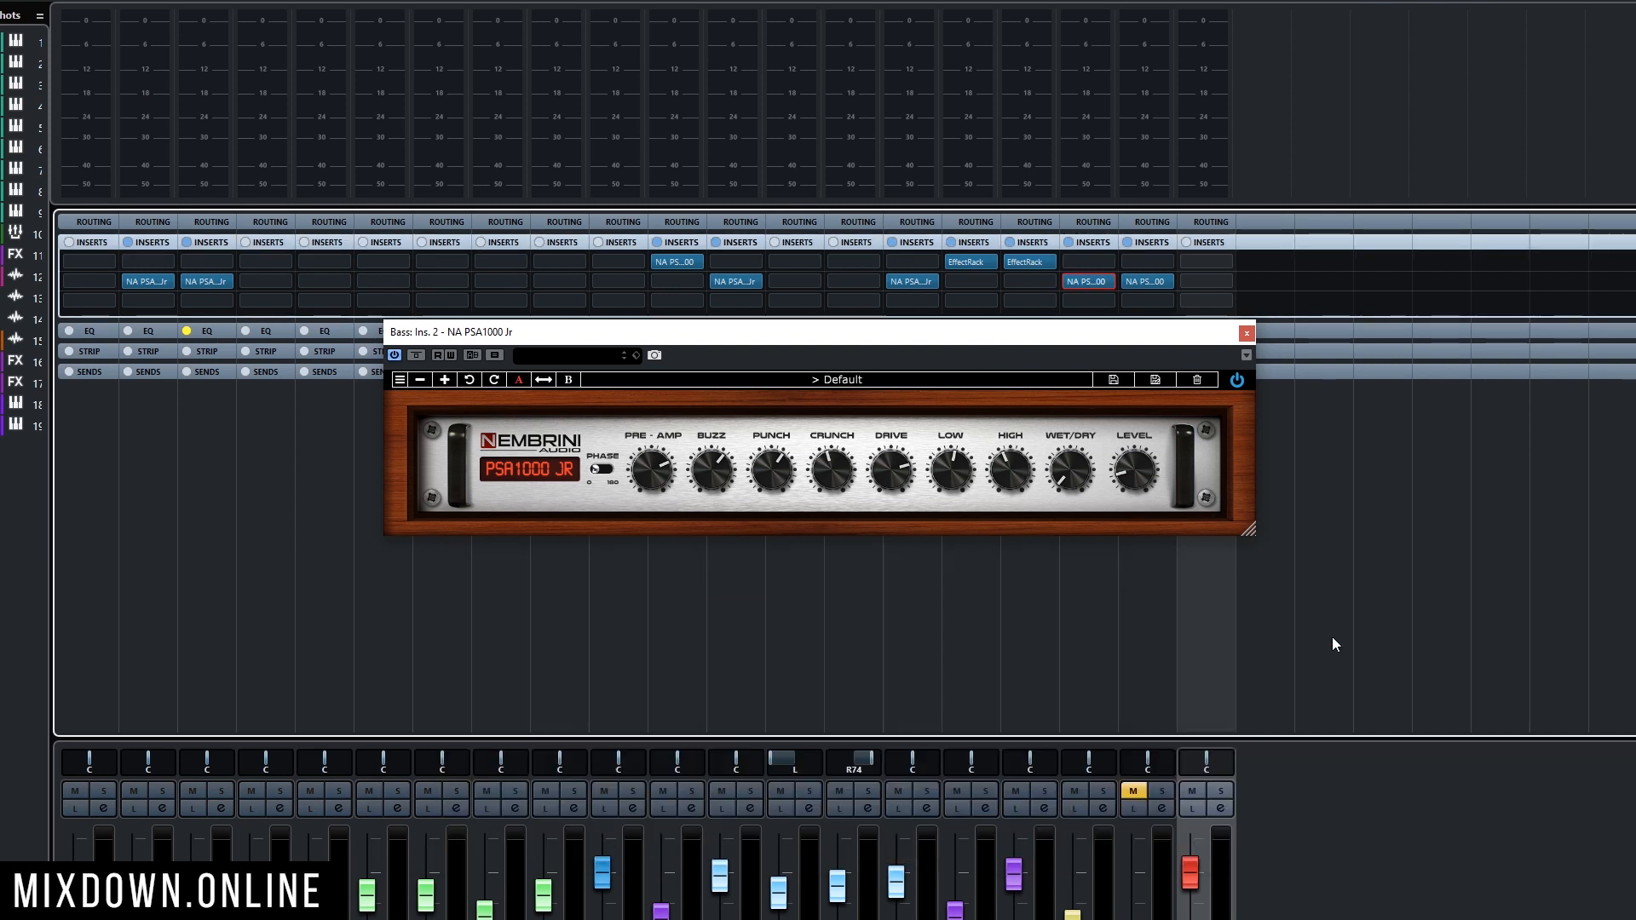
pyautogui.click(749, 793)
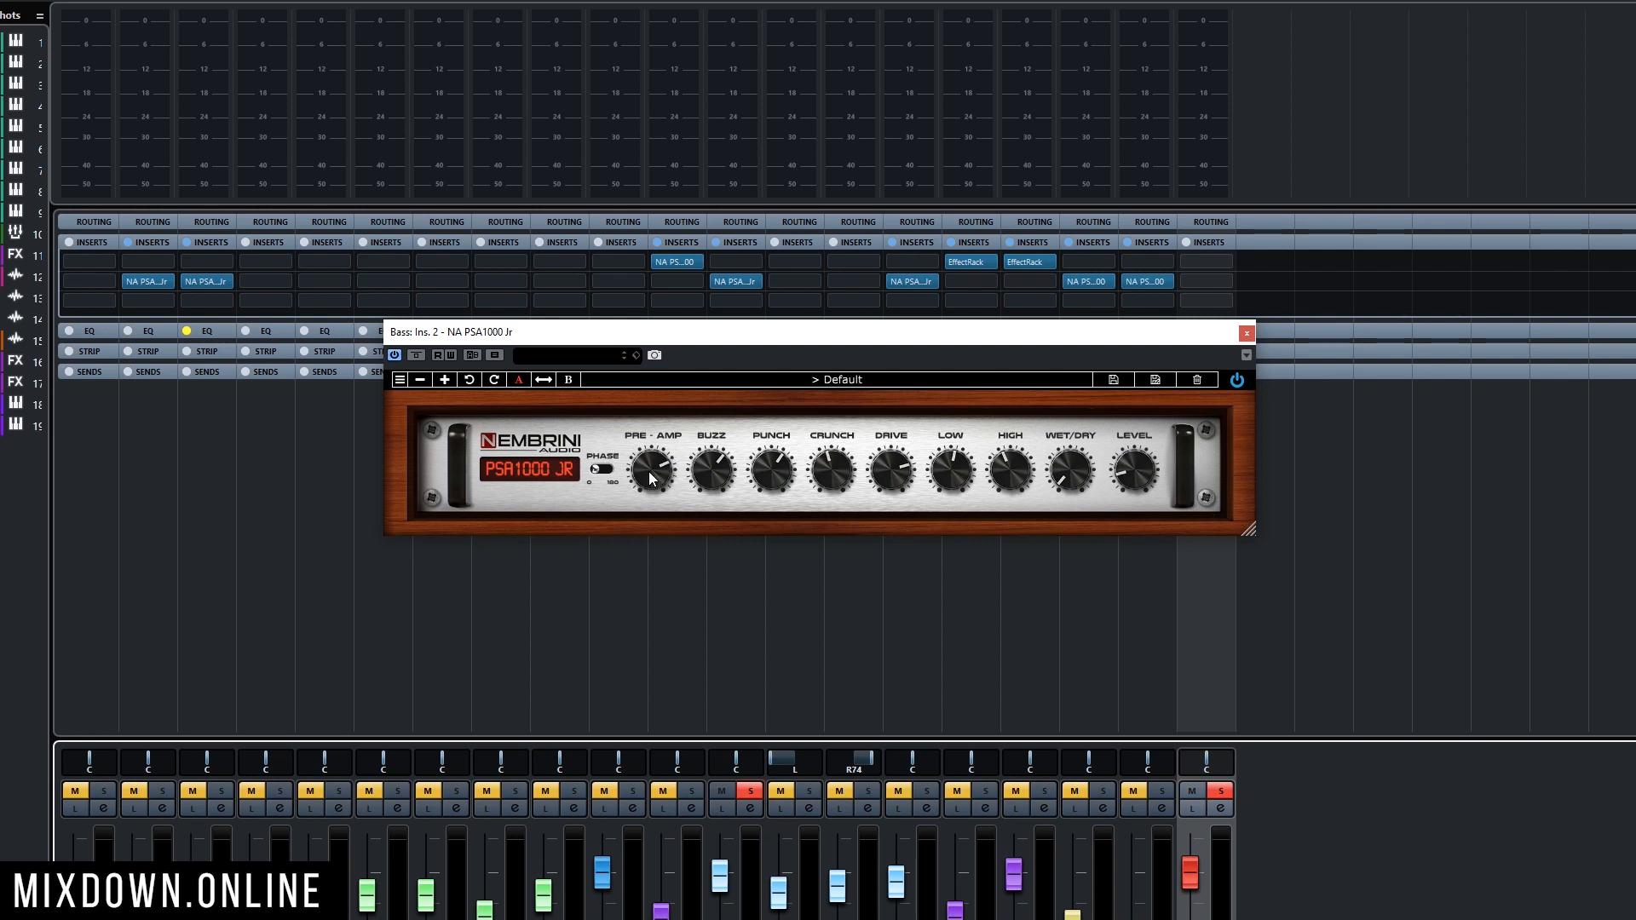
pyautogui.press('space')
# Load the Default preset in the Bass track's PSA1000 Jr
pyautogui.moveTo(648, 472)
pyautogui.mouseDown()
pyautogui.moveTo(636, 559)
pyautogui.moveTo(651, 465)
pyautogui.mouseUp()
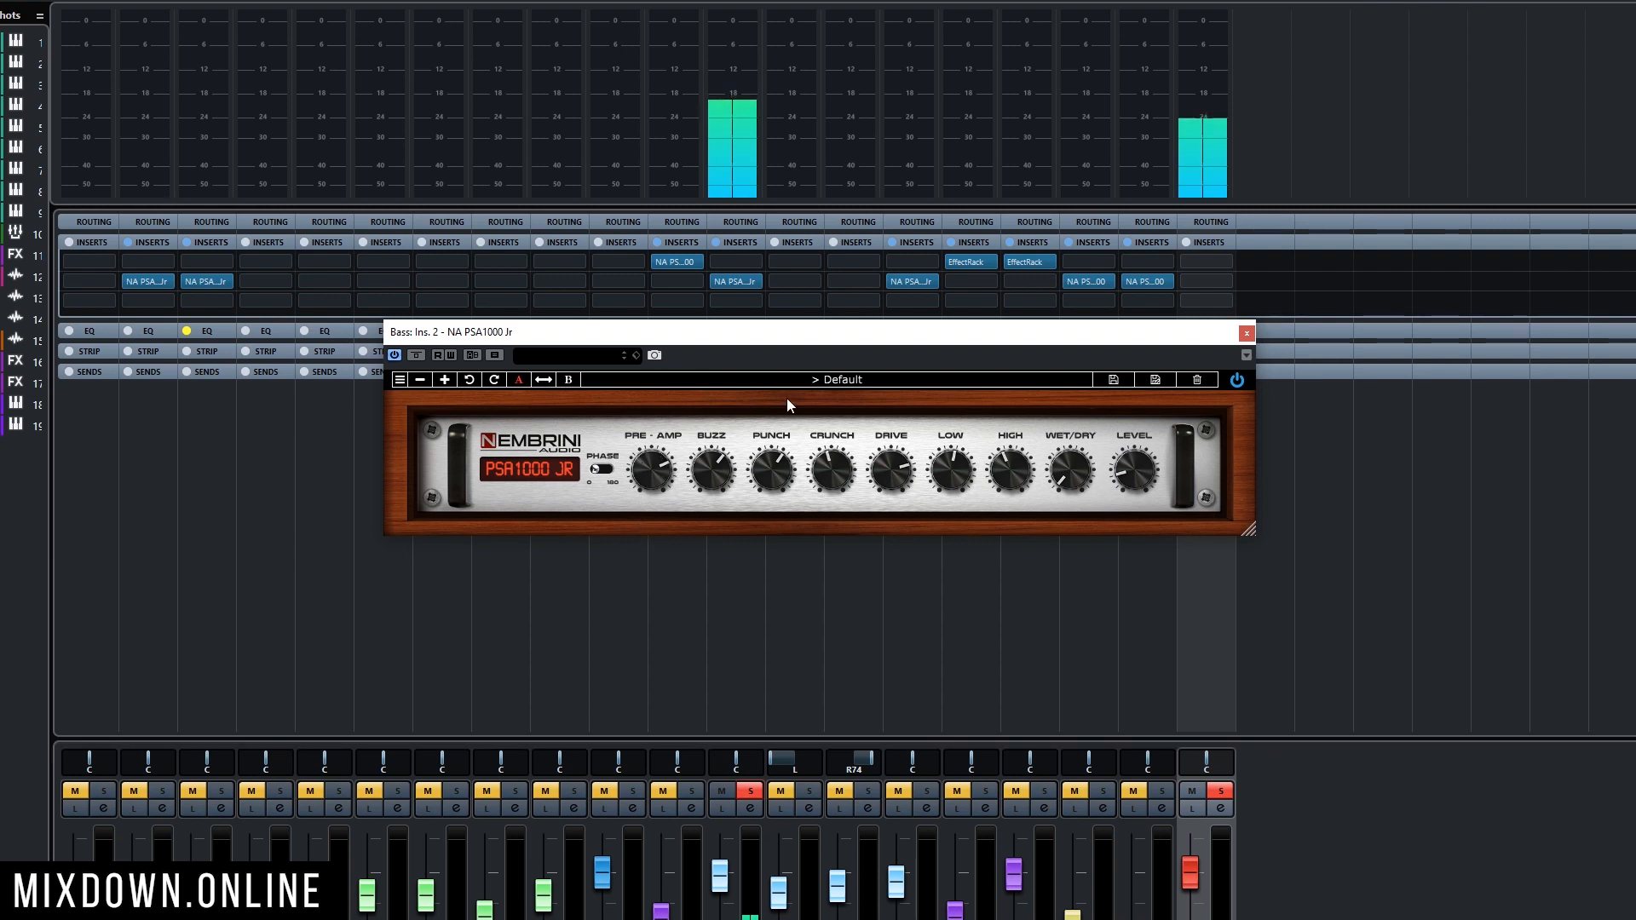
pyautogui.click(825, 380)
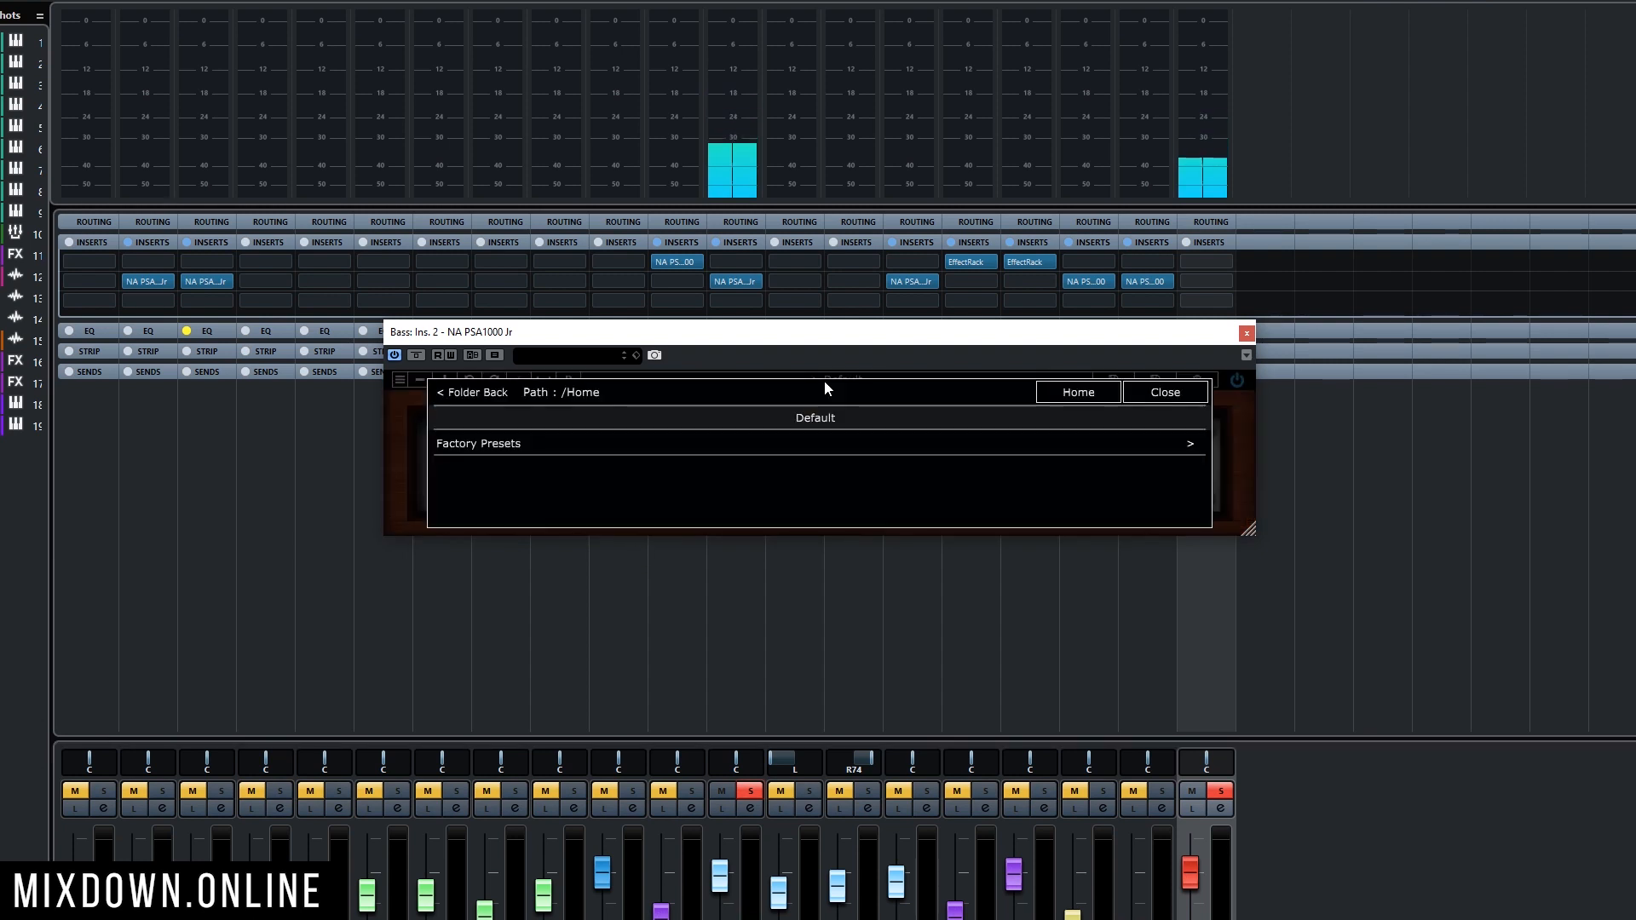
pyautogui.click(800, 419)
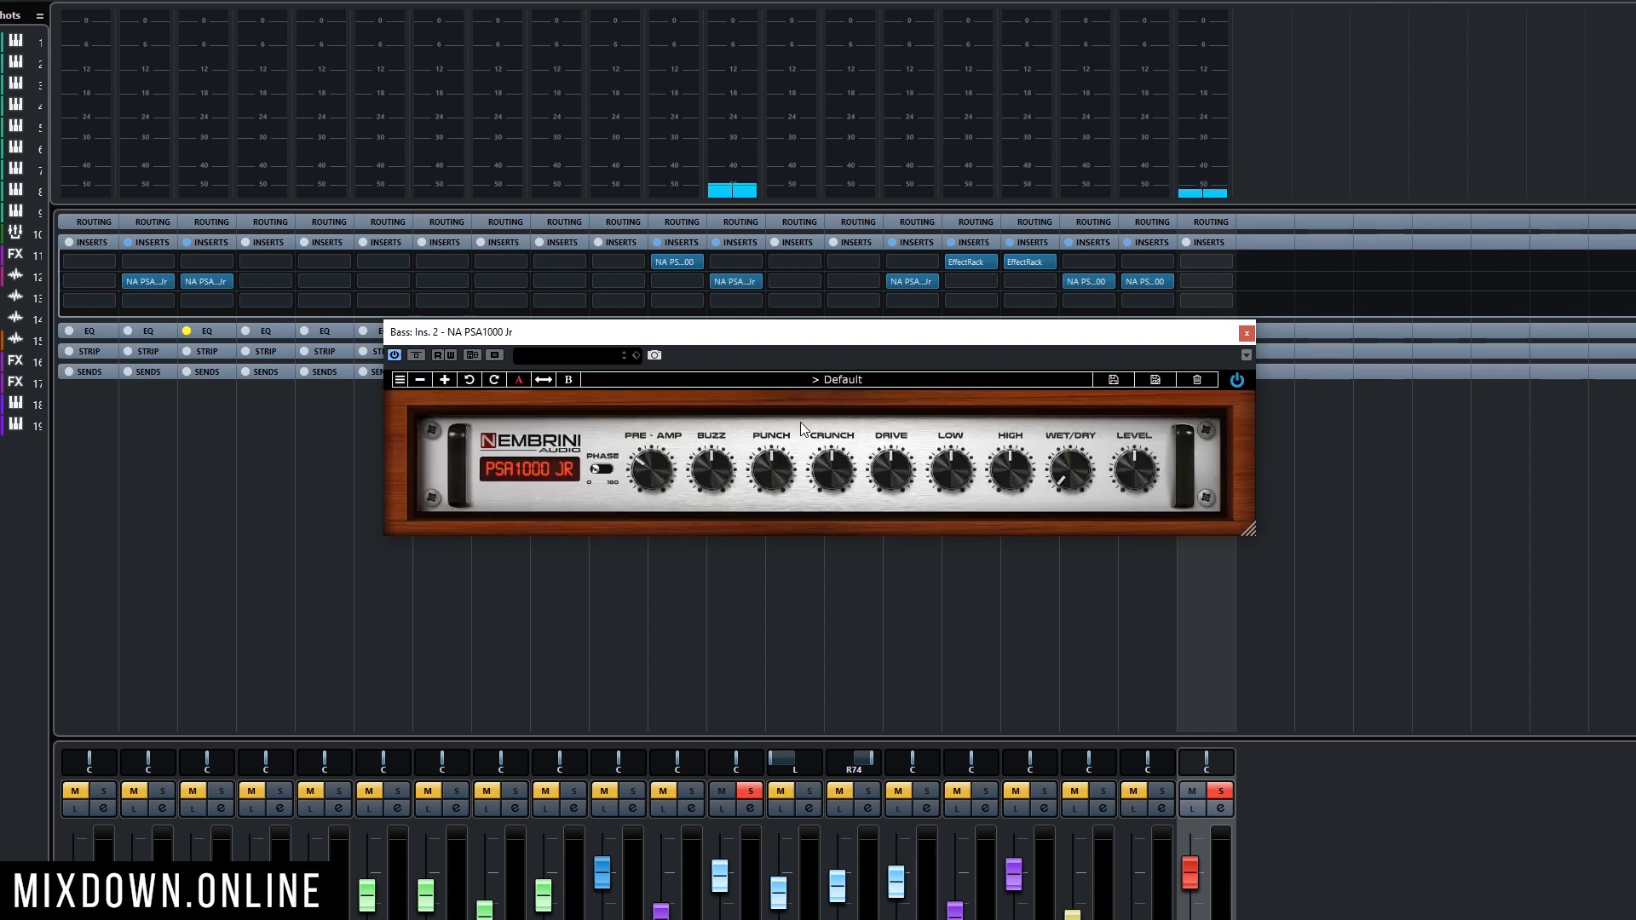
# Raise Pre-Amp to about two o'clock and set Buzz slightly above centre on the Bass PSA1000 Jr
pyautogui.moveTo(644, 470)
pyautogui.mouseDown()
pyautogui.moveTo(657, 396)
pyautogui.moveTo(651, 497)
pyautogui.mouseUp()
pyautogui.moveTo(708, 478); pyautogui.dragTo(718, 402)
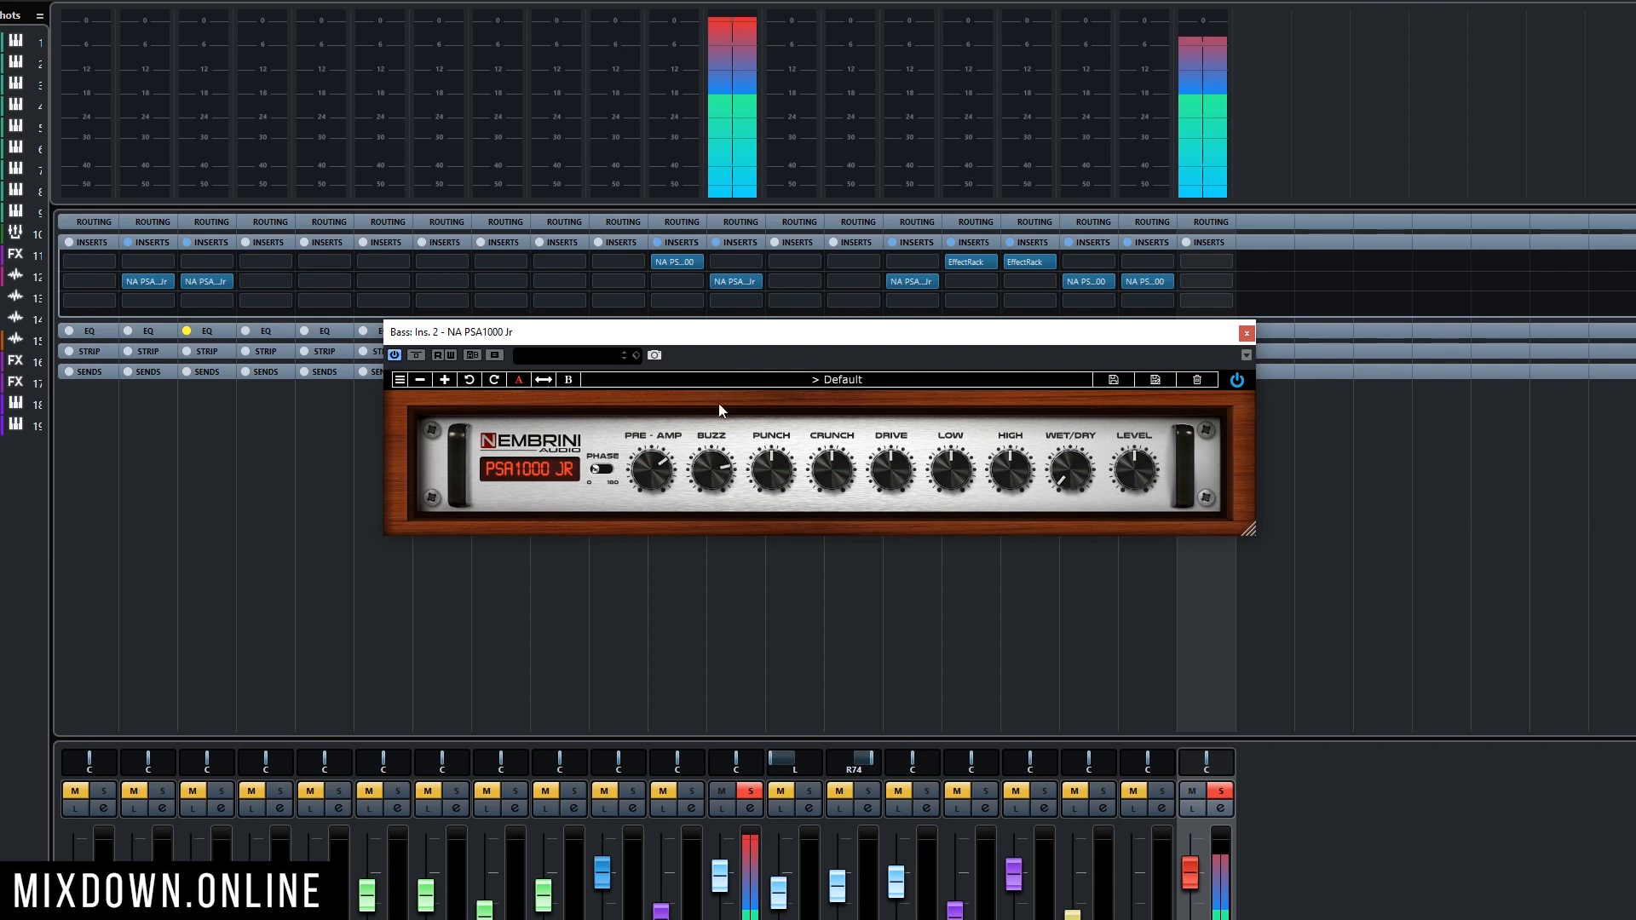
pyautogui.moveTo(728, 508)
pyautogui.mouseDown()
pyautogui.moveTo(728, 550)
pyautogui.moveTo(734, 401)
pyautogui.moveTo(749, 492)
pyautogui.mouseUp()
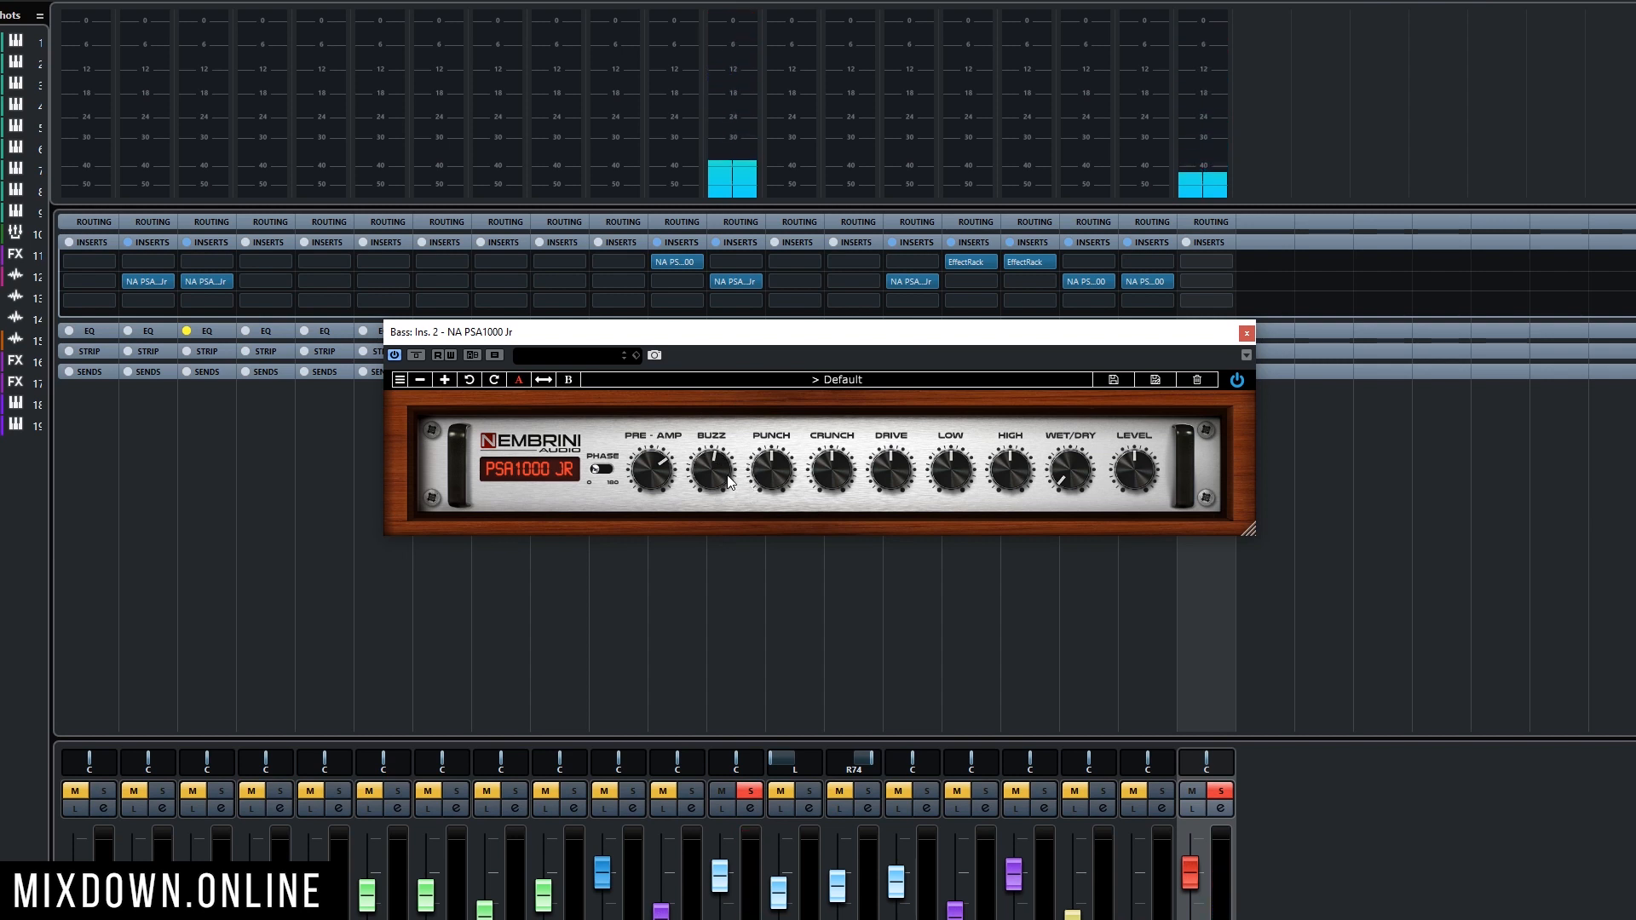
pyautogui.moveTo(729, 481); pyautogui.dragTo(745, 460)
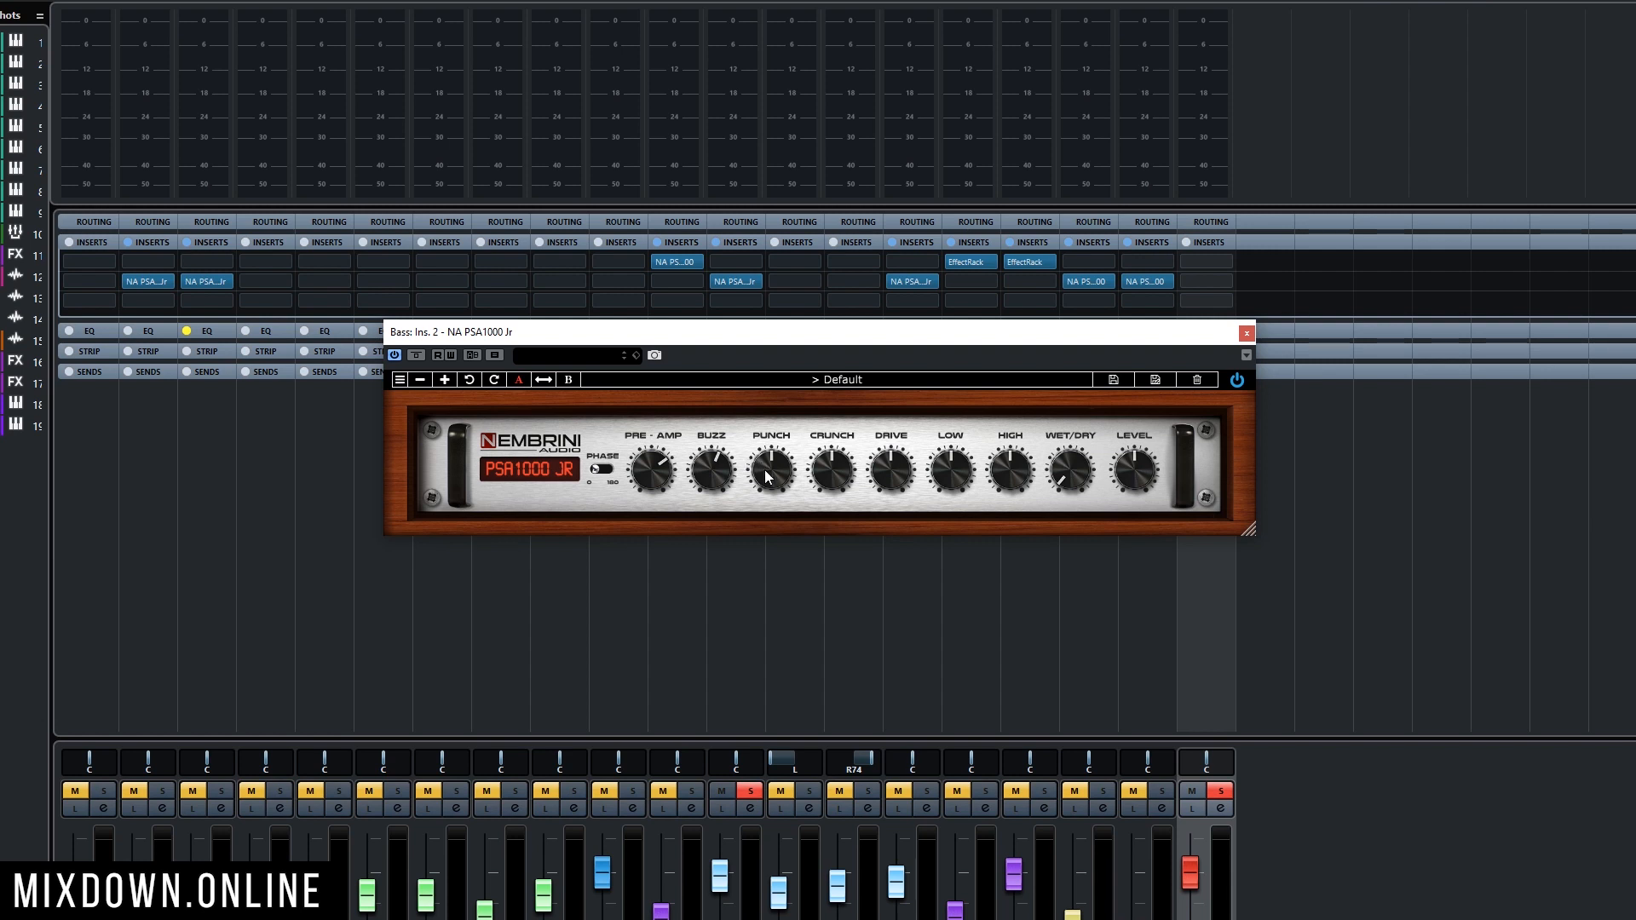
# Play the Bass and sweep Punch down and back up to about one o'clock
pyautogui.press('space')
pyautogui.moveTo(774, 471); pyautogui.dragTo(785, 527)
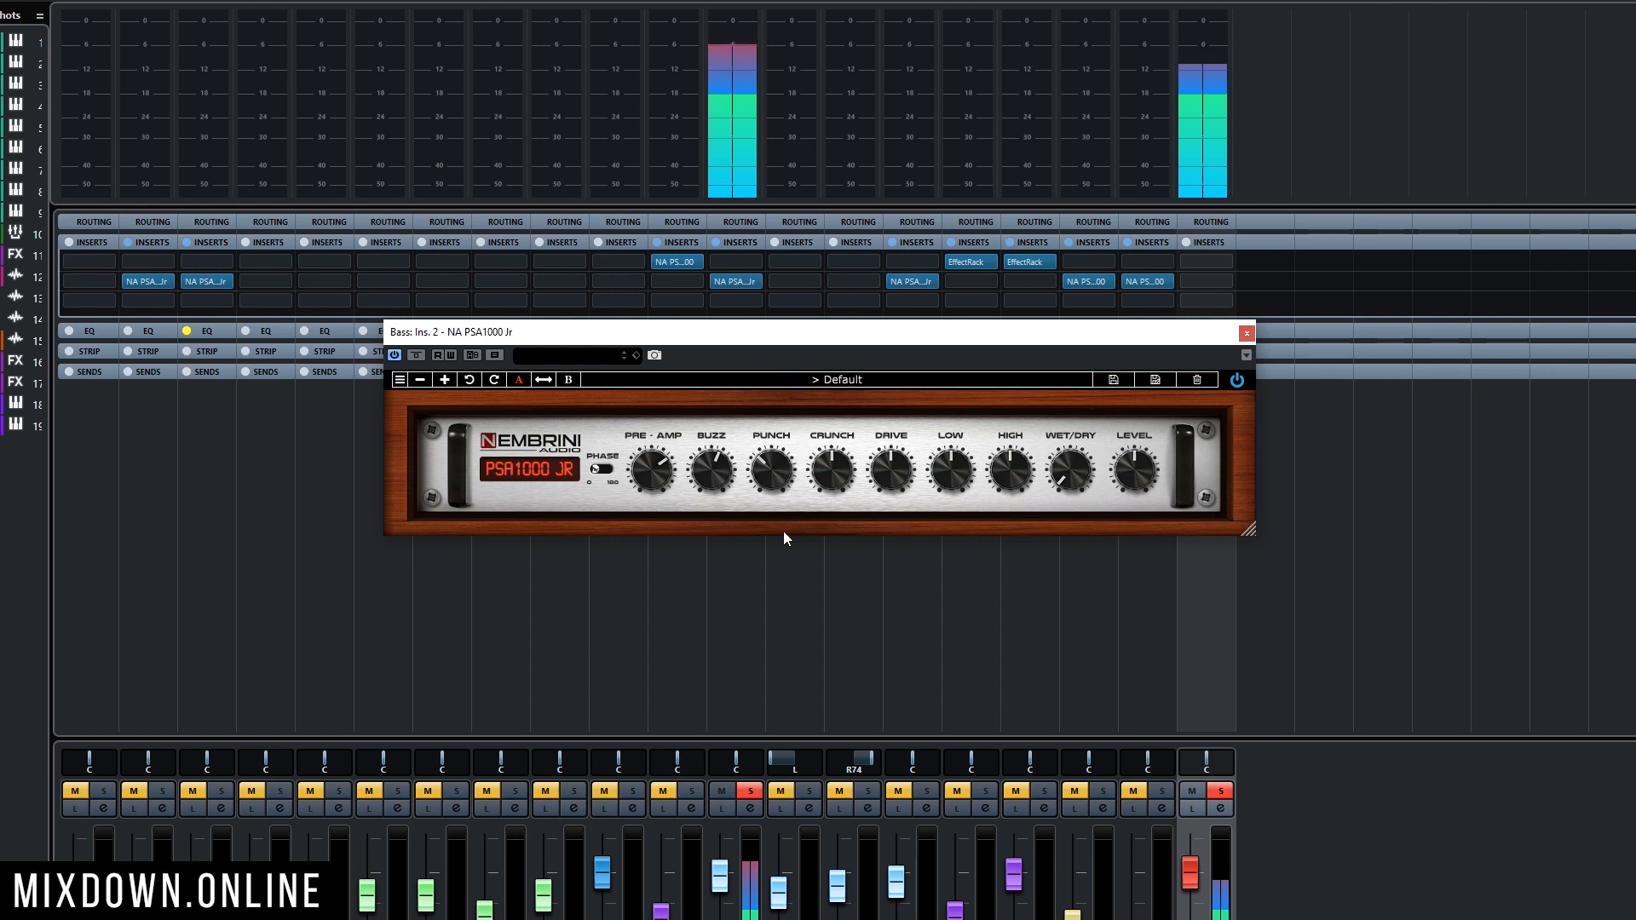
pyautogui.moveTo(763, 477); pyautogui.dragTo(755, 423)
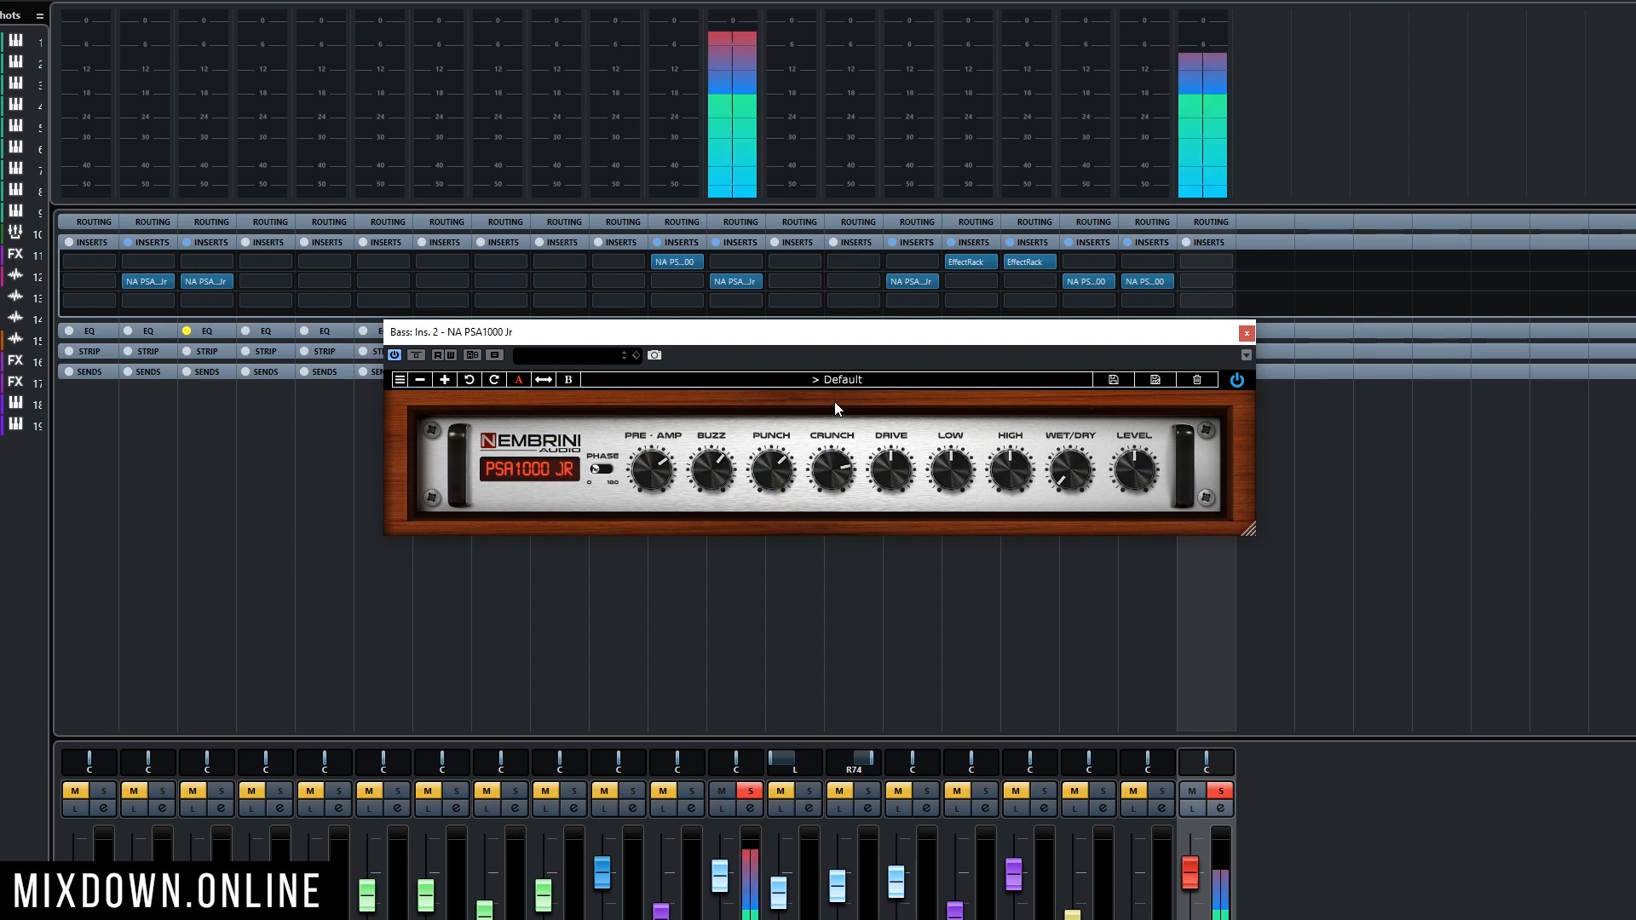
# Try Crunch and Drive at high and low settings during playback, ending with Drive at about one o'clock
pyautogui.moveTo(835, 401); pyautogui.dragTo(835, 397)
pyautogui.moveTo(898, 479); pyautogui.dragTo(840, 569)
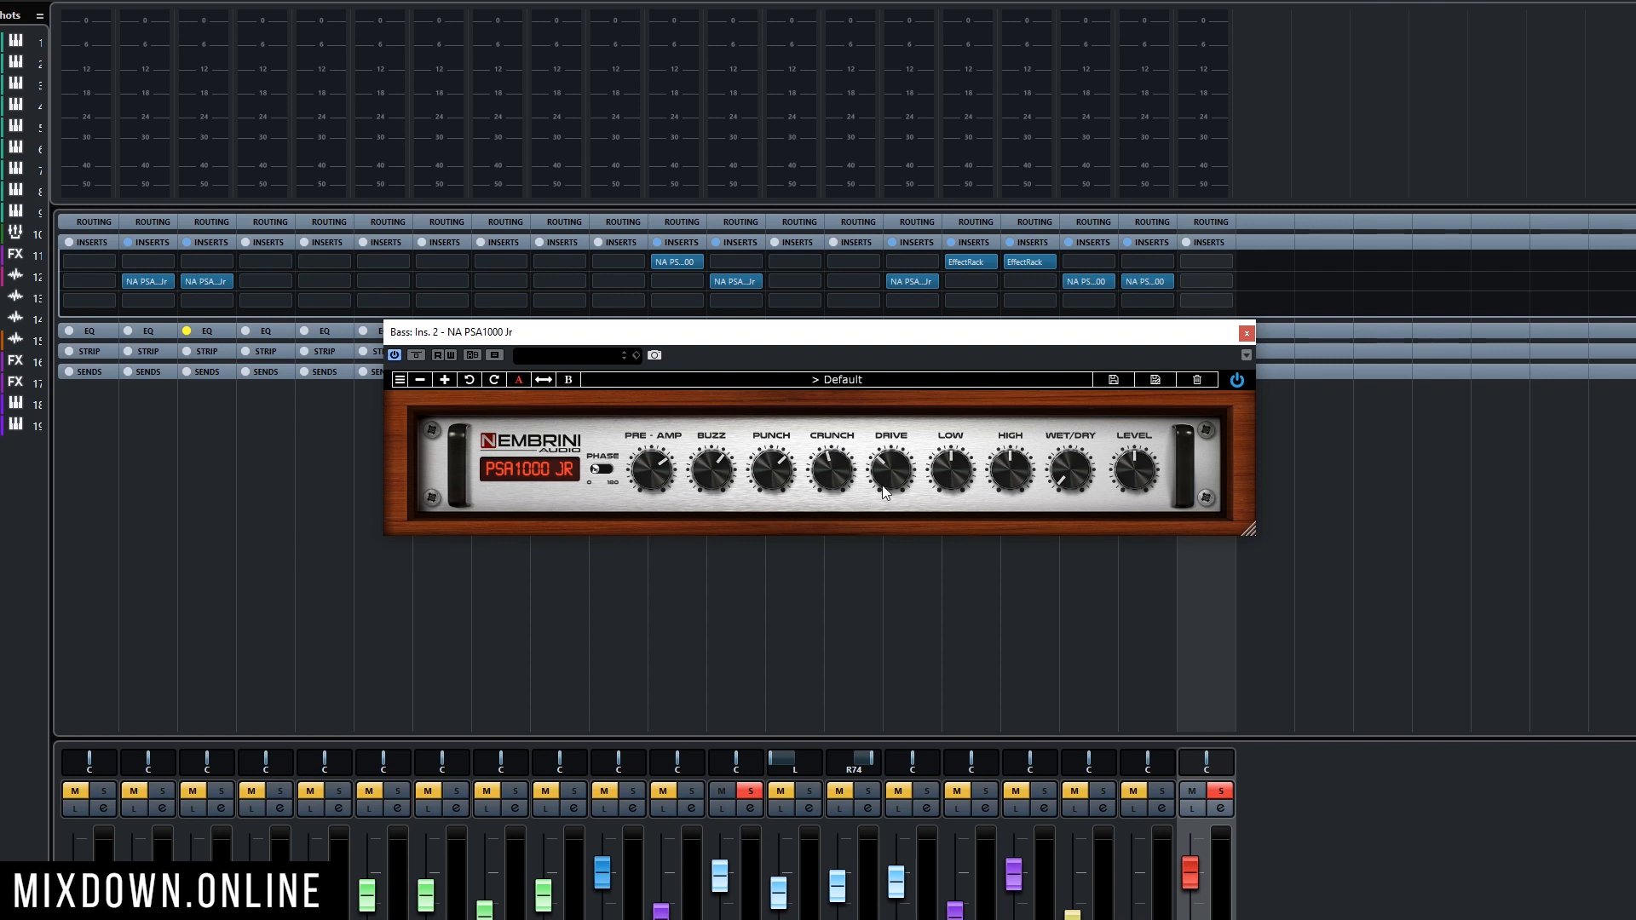
pyautogui.press('space')
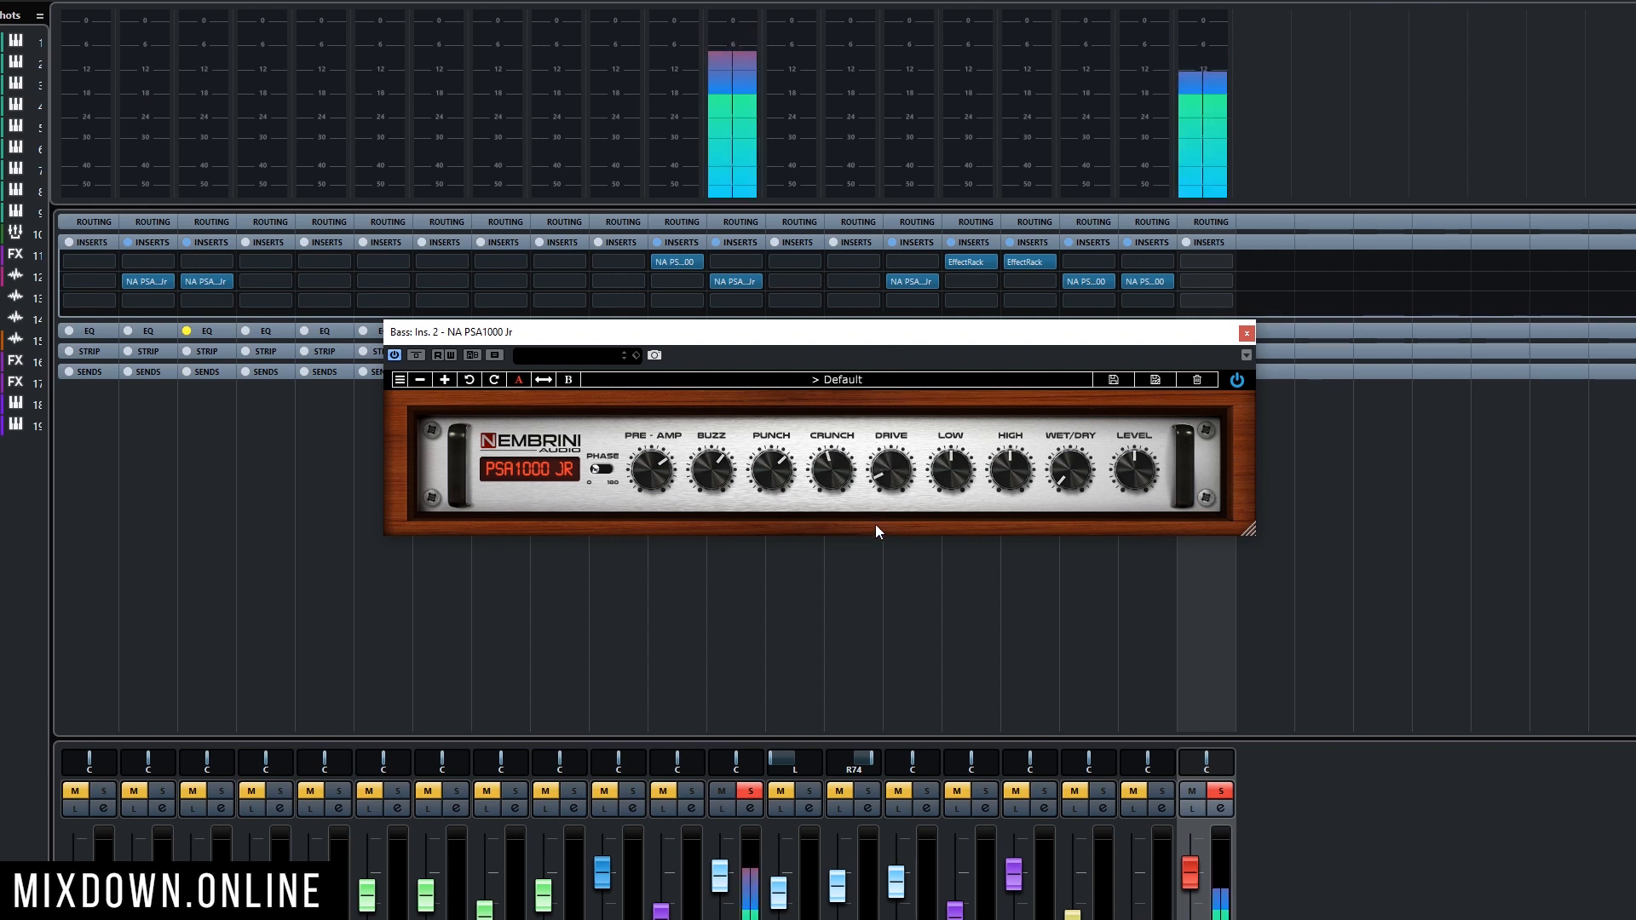
pyautogui.moveTo(875, 497); pyautogui.dragTo(876, 372)
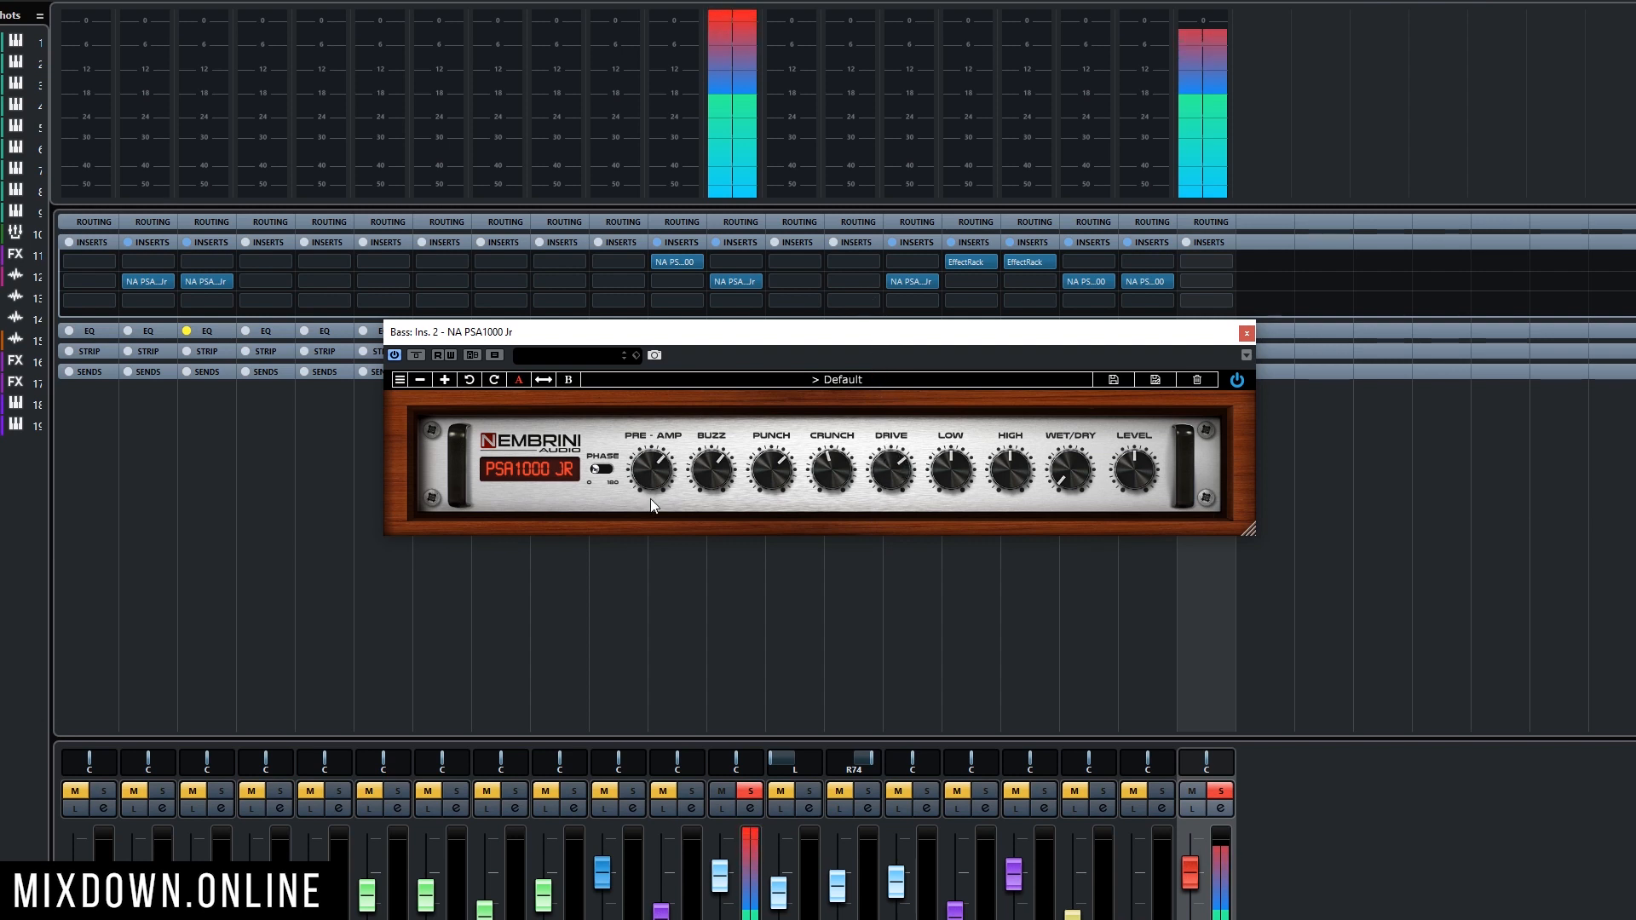
# Lower Pre-Amp to just above centre and adjust the Low and High tone controls by ear
pyautogui.moveTo(656, 545); pyautogui.dragTo(653, 515)
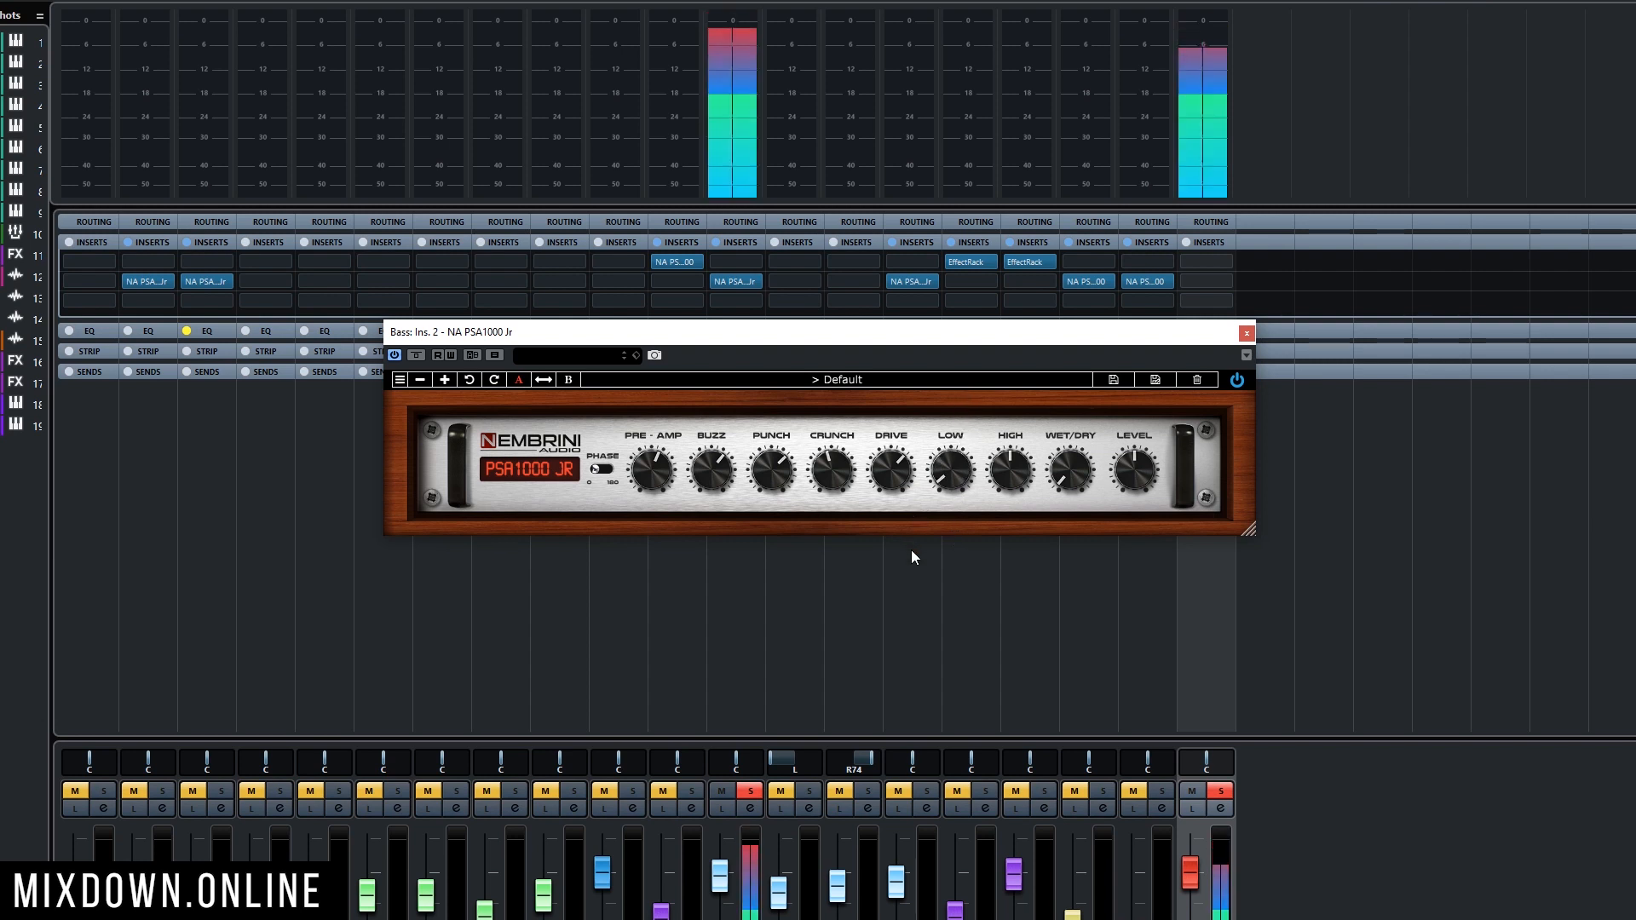
pyautogui.moveTo(994, 473)
pyautogui.mouseDown()
pyautogui.moveTo(1002, 377)
pyautogui.moveTo(984, 376)
pyautogui.moveTo(942, 643)
pyautogui.moveTo(937, 588)
pyautogui.moveTo(993, 464)
pyautogui.moveTo(977, 452)
pyautogui.mouseUp()
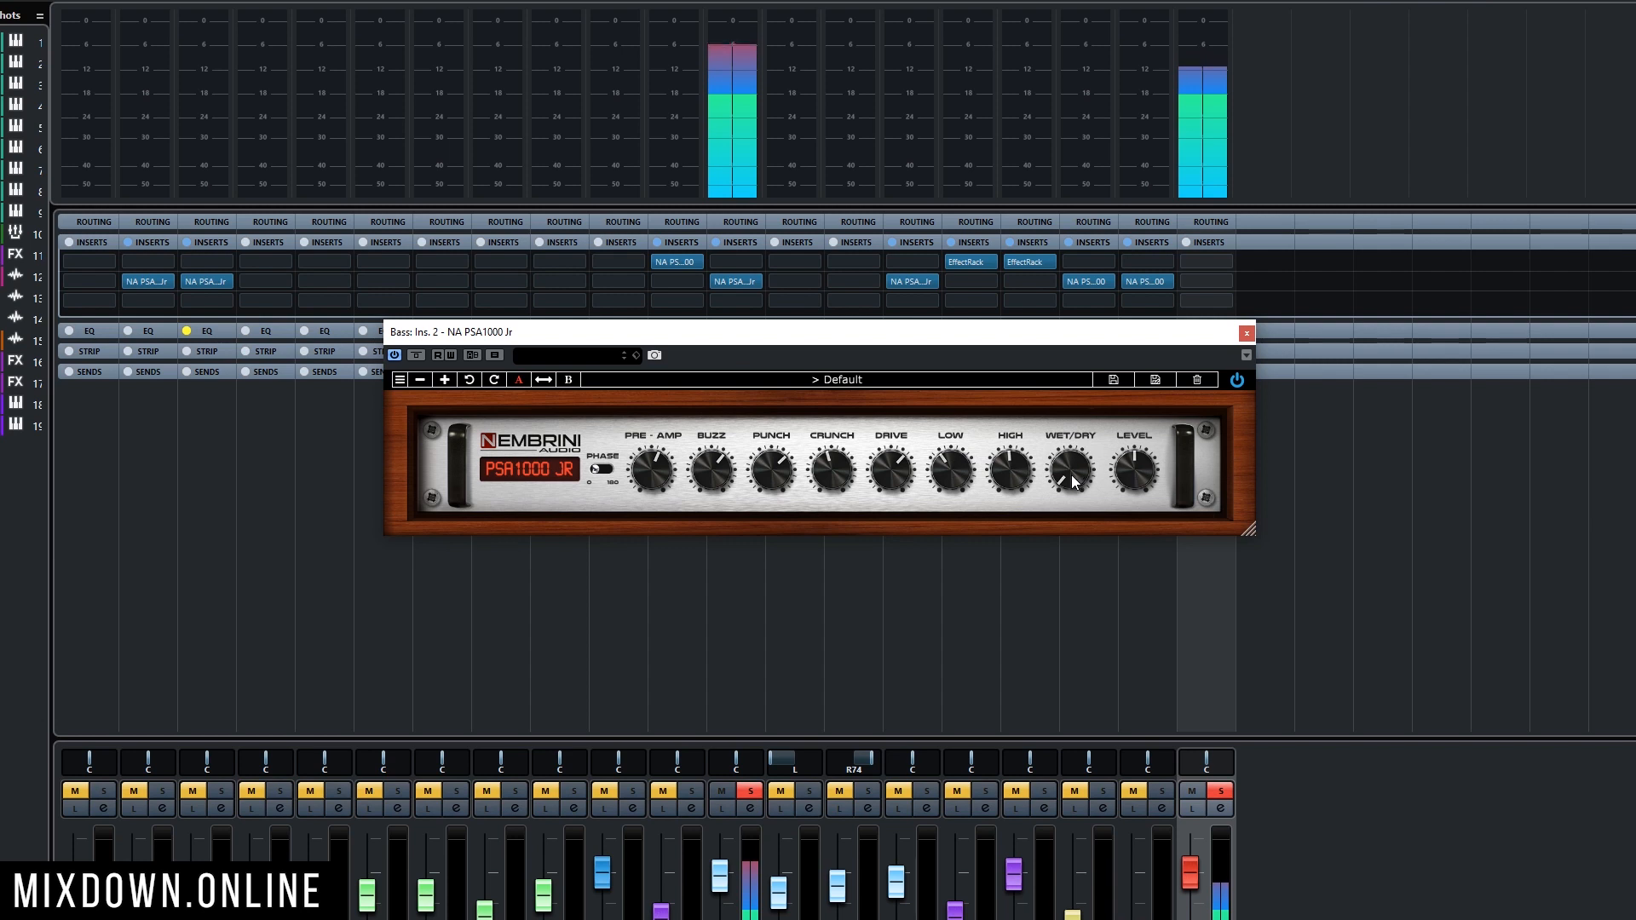
# Sweep Wet/Dry to its maximum and back to its minimum to compare the dry and processed Bass
pyautogui.moveTo(1077, 479); pyautogui.dragTo(1097, 247)
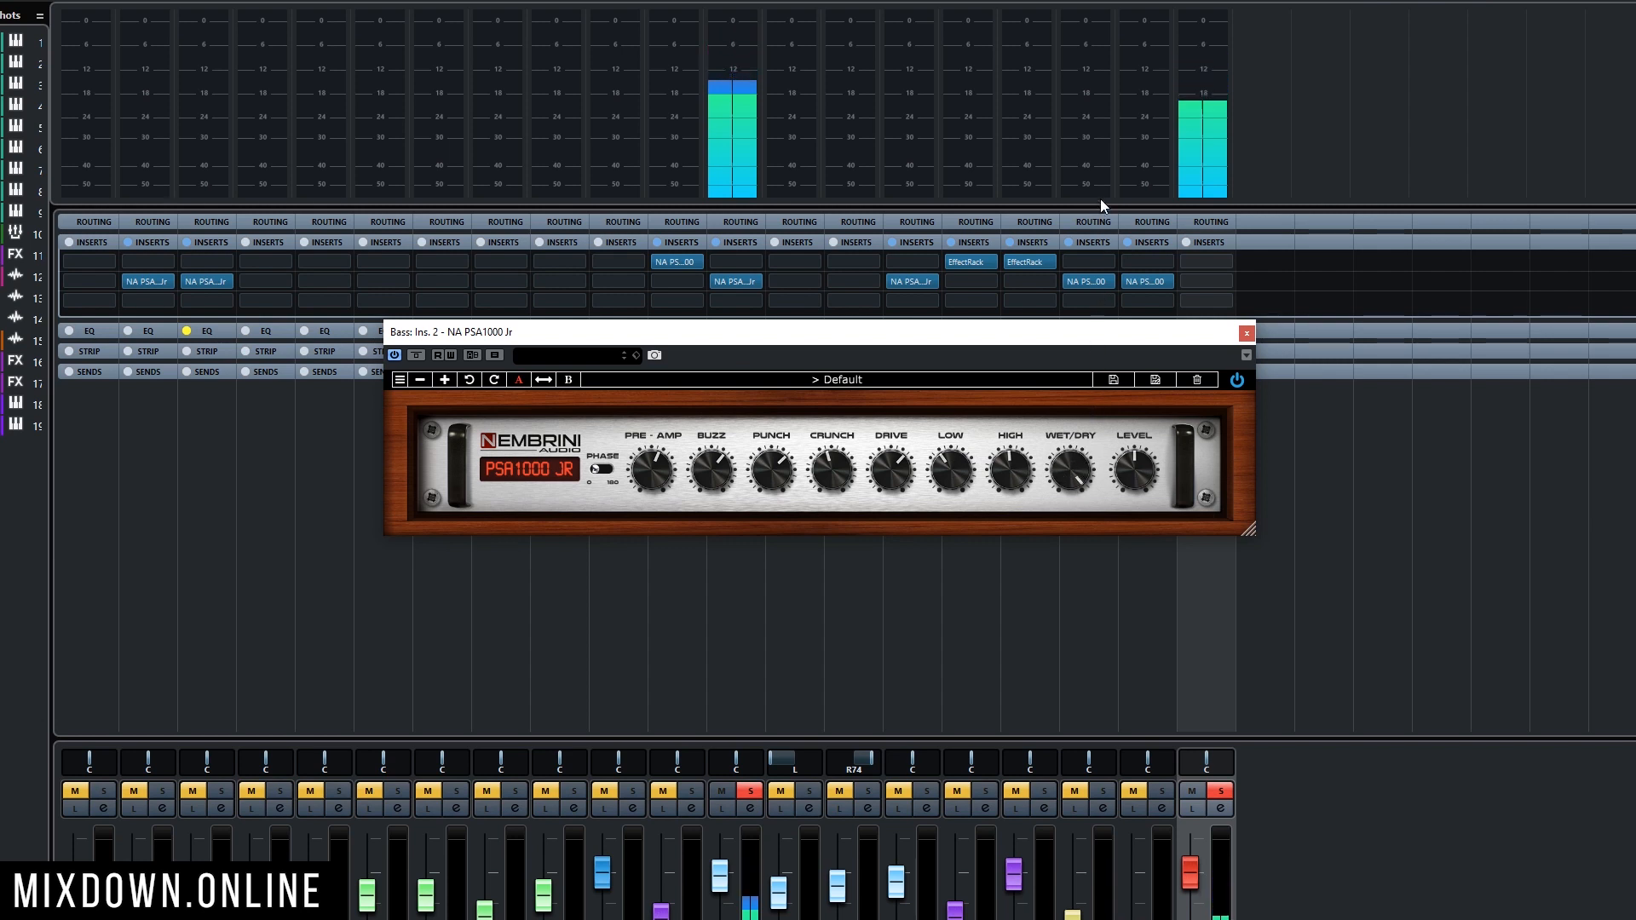
pyautogui.moveTo(1077, 483); pyautogui.dragTo(1066, 746)
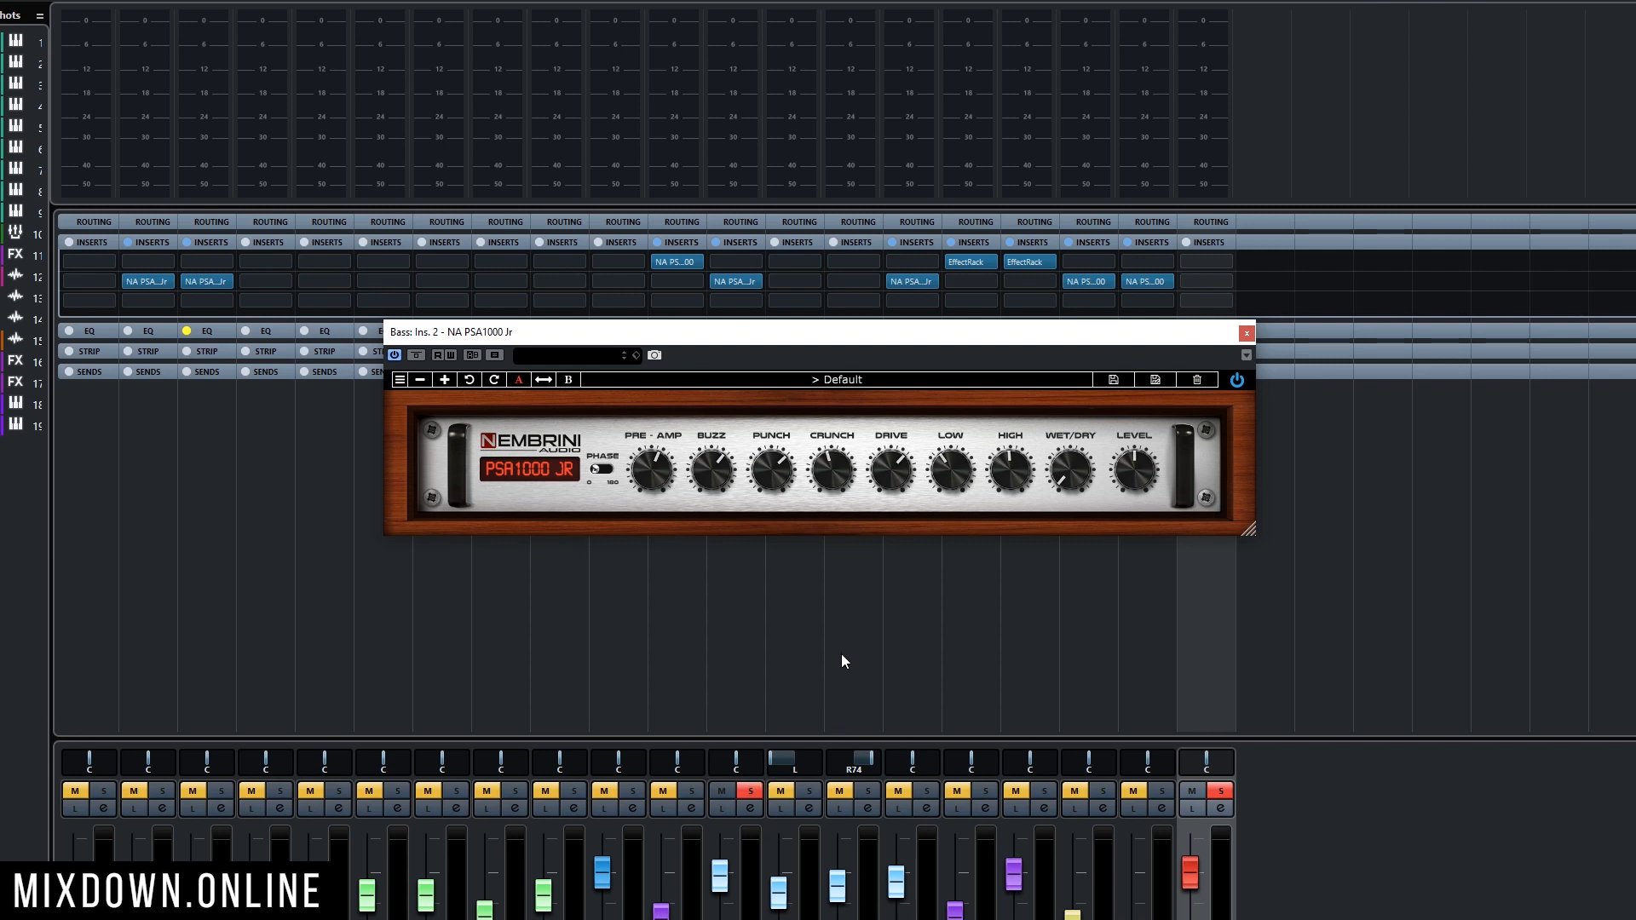
# Take the Bass track out of solo and close its PSA1000 Jr window
pyautogui.click(753, 791)
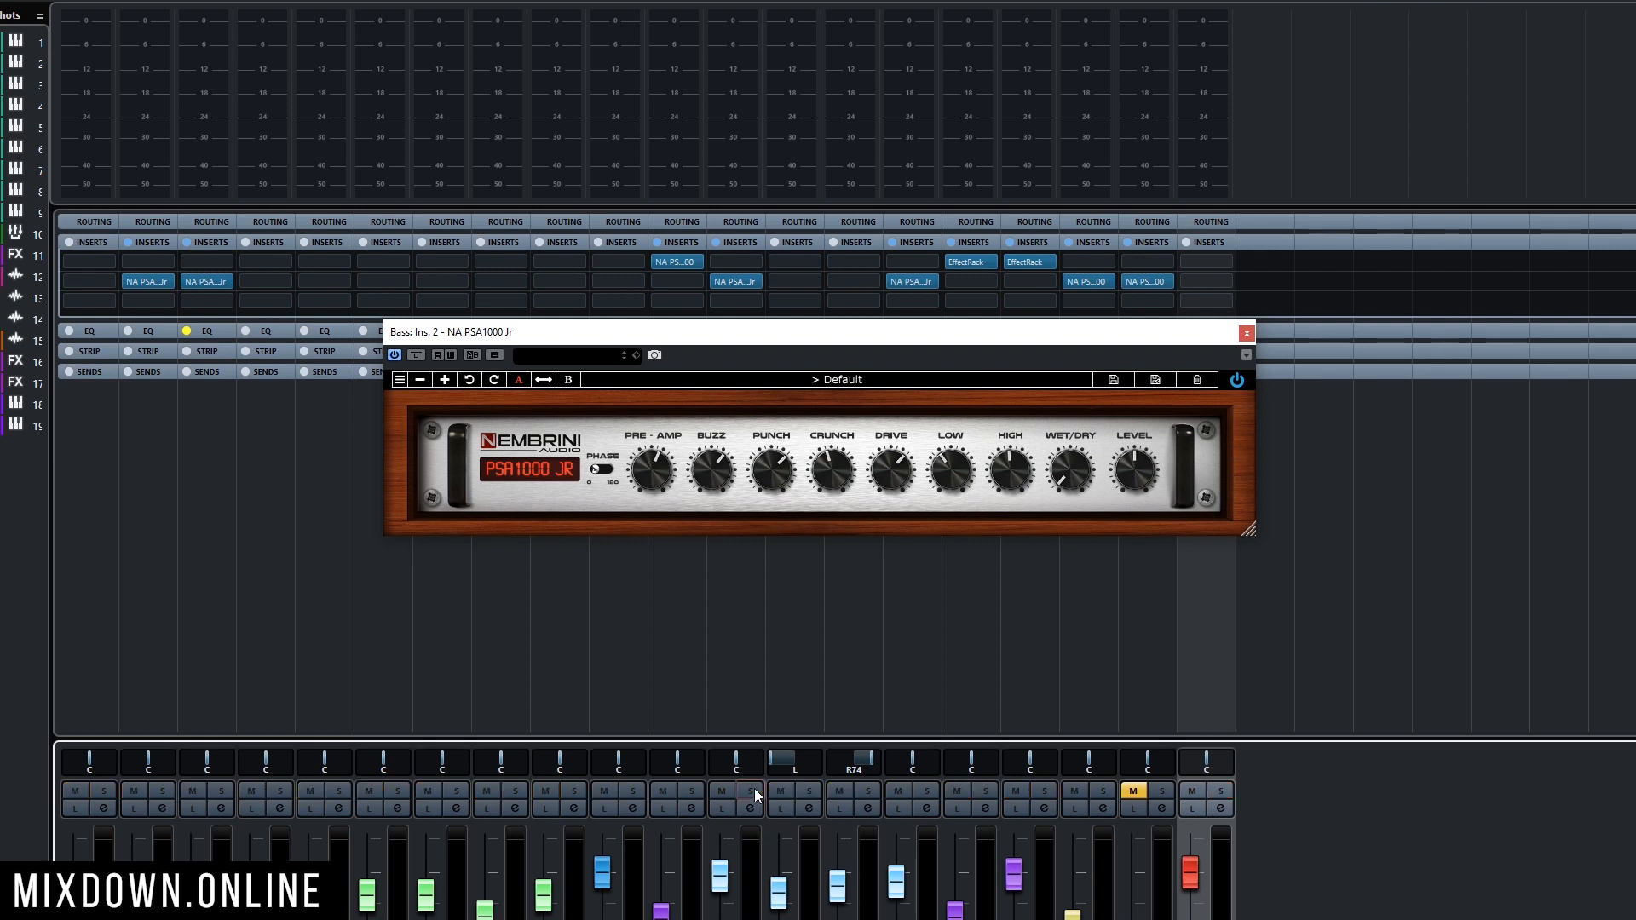
pyautogui.click(1251, 334)
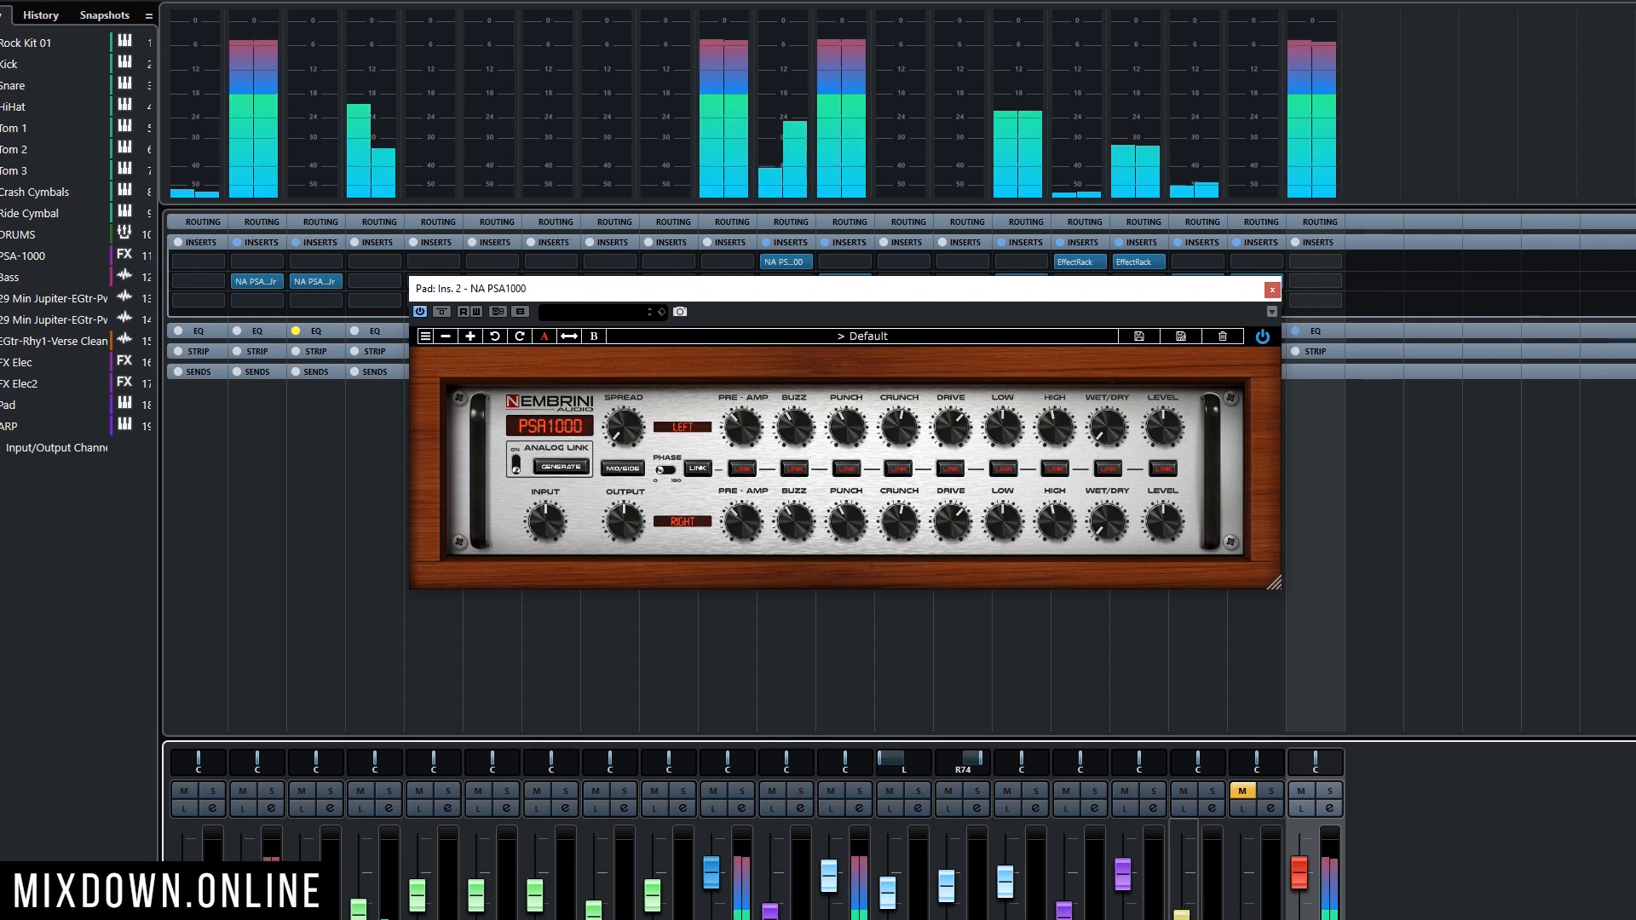
# Solo the Pad track and rebalance the faders by lowering the Bass and raising the Pad
pyautogui.click(1212, 790)
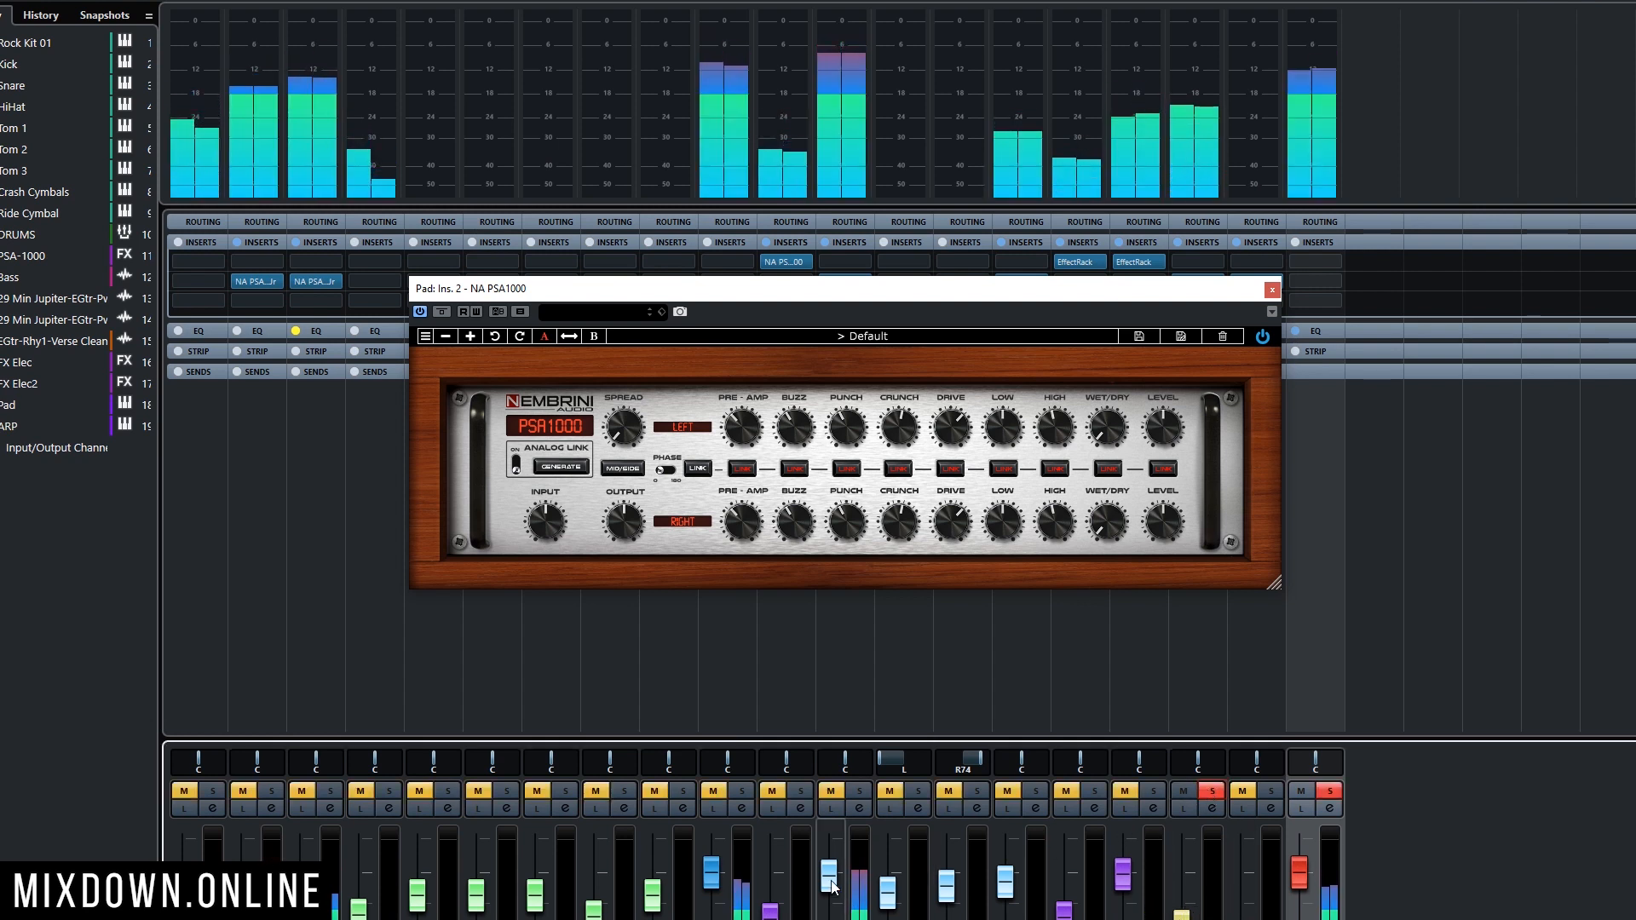
pyautogui.moveTo(833, 871); pyautogui.dragTo(832, 895)
pyautogui.moveTo(1193, 915); pyautogui.dragTo(1196, 886)
# Bypass and re-enable the Pad's PSA1000 to compare the sound with and without it
pyautogui.click(564, 370)
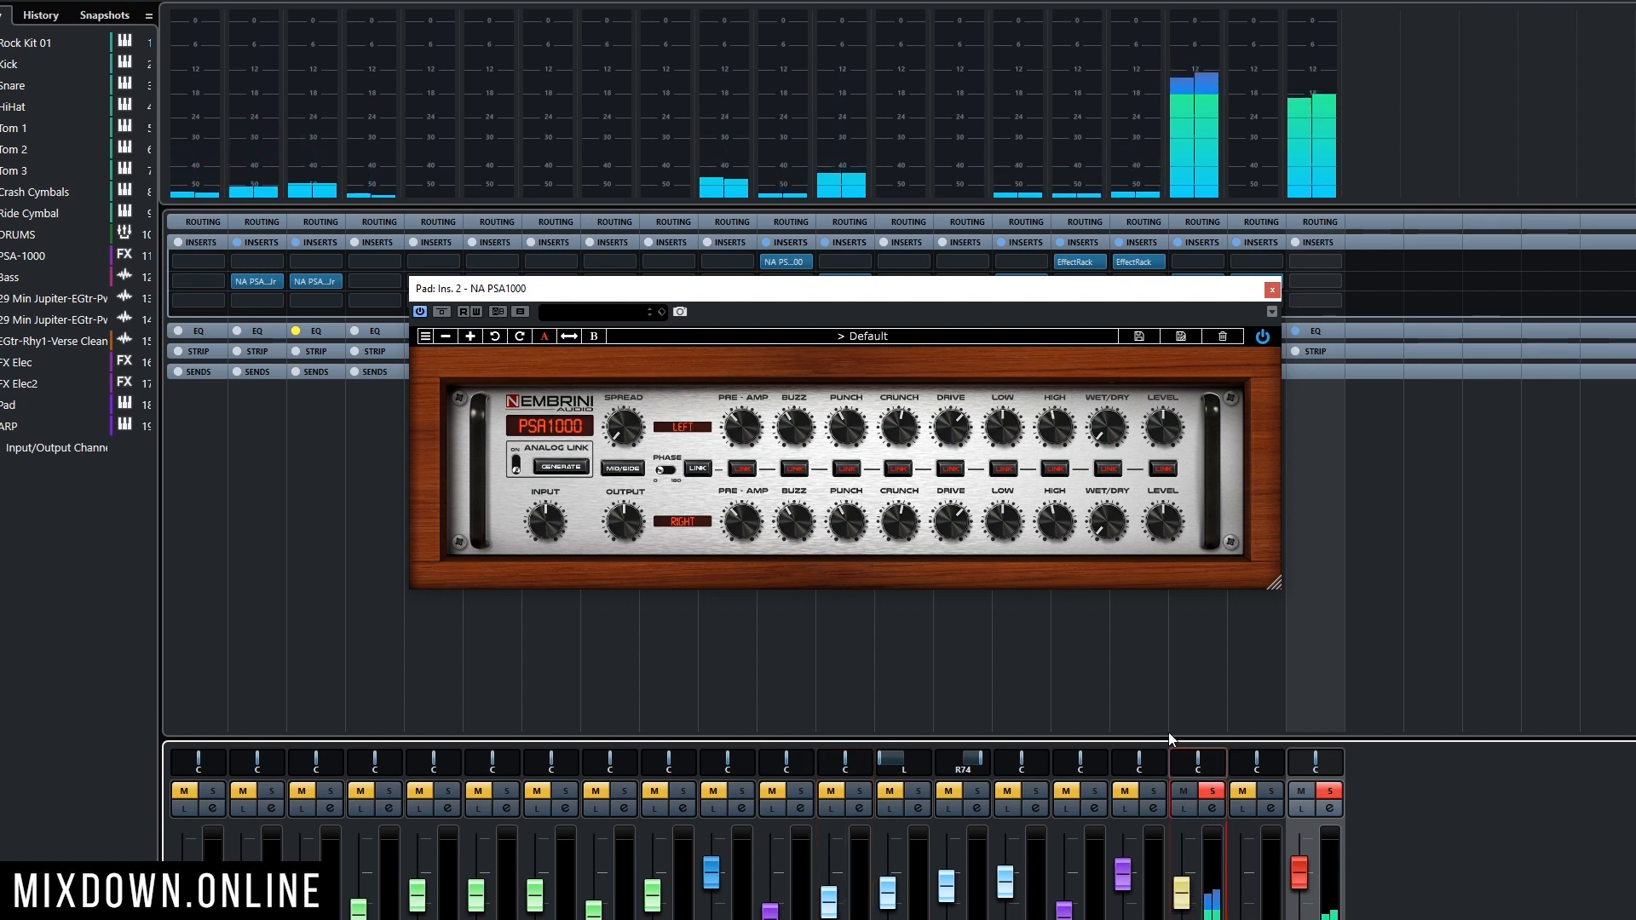
pyautogui.click(443, 313)
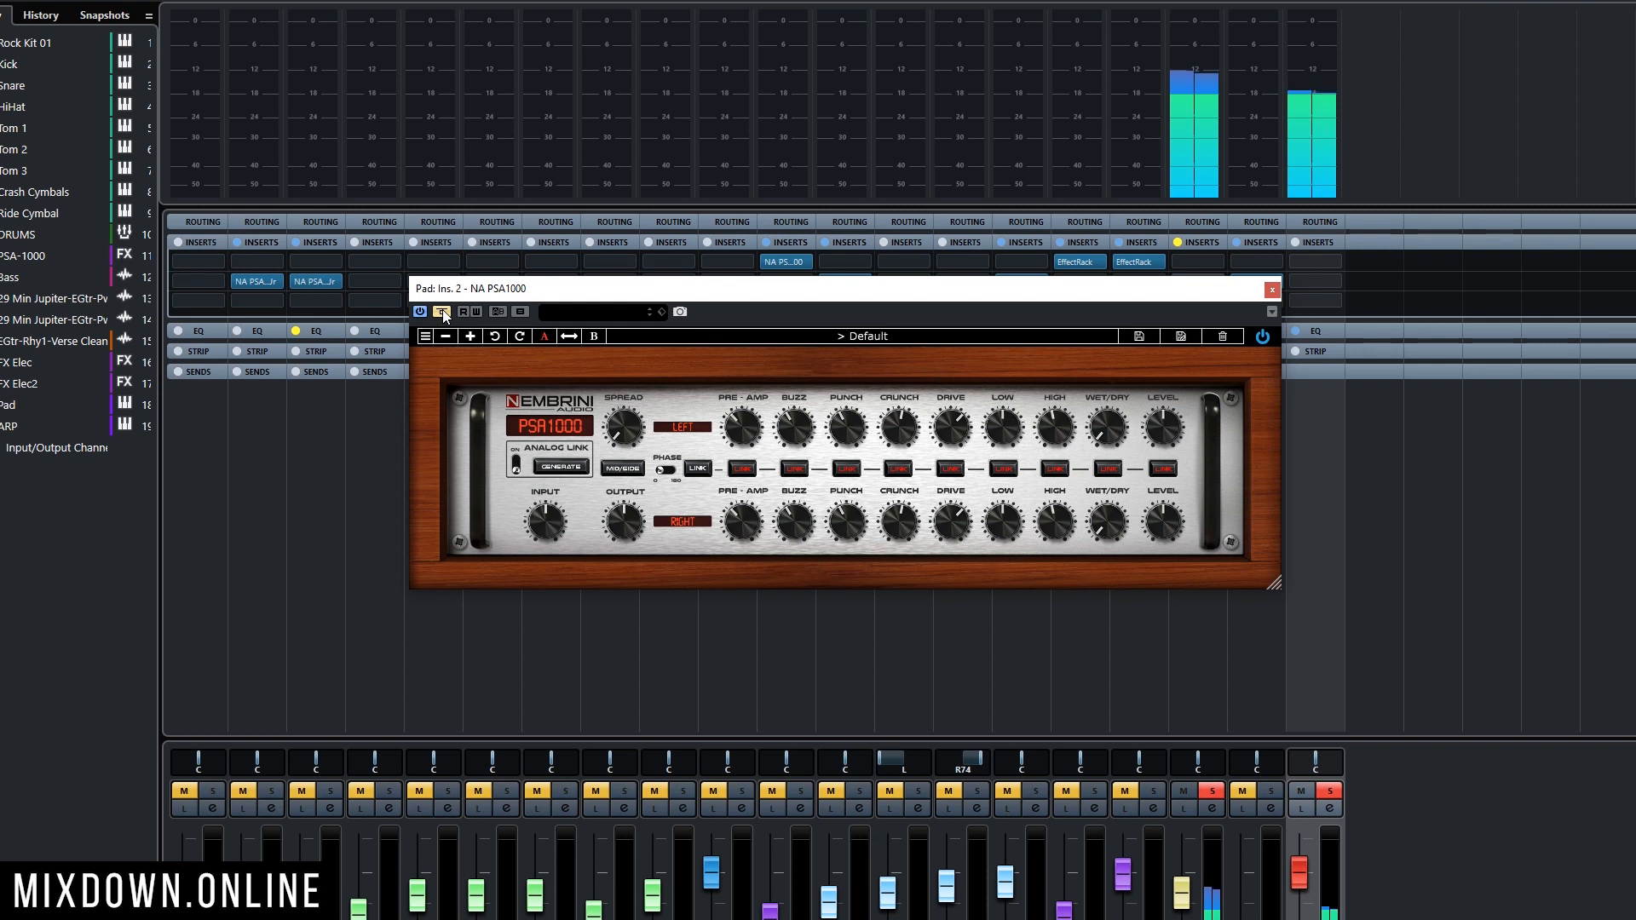
pyautogui.click(443, 312)
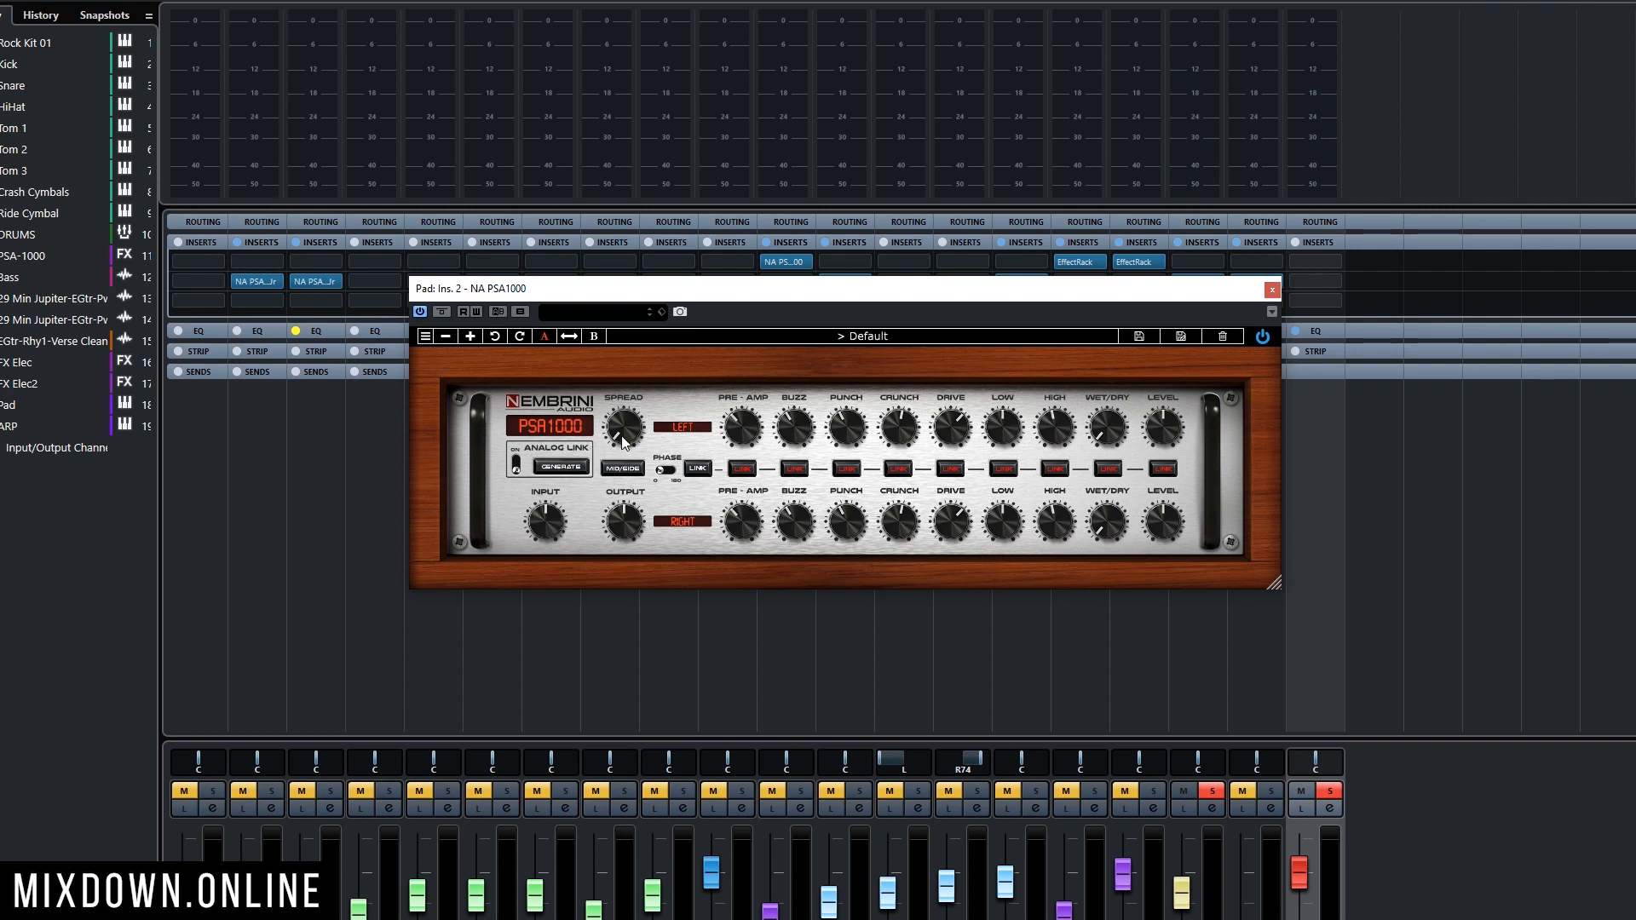
# Try the Spread control at higher settings on the Pad's PSA1000 during playback
pyautogui.moveTo(624, 442); pyautogui.dragTo(622, 367)
pyautogui.press('space')
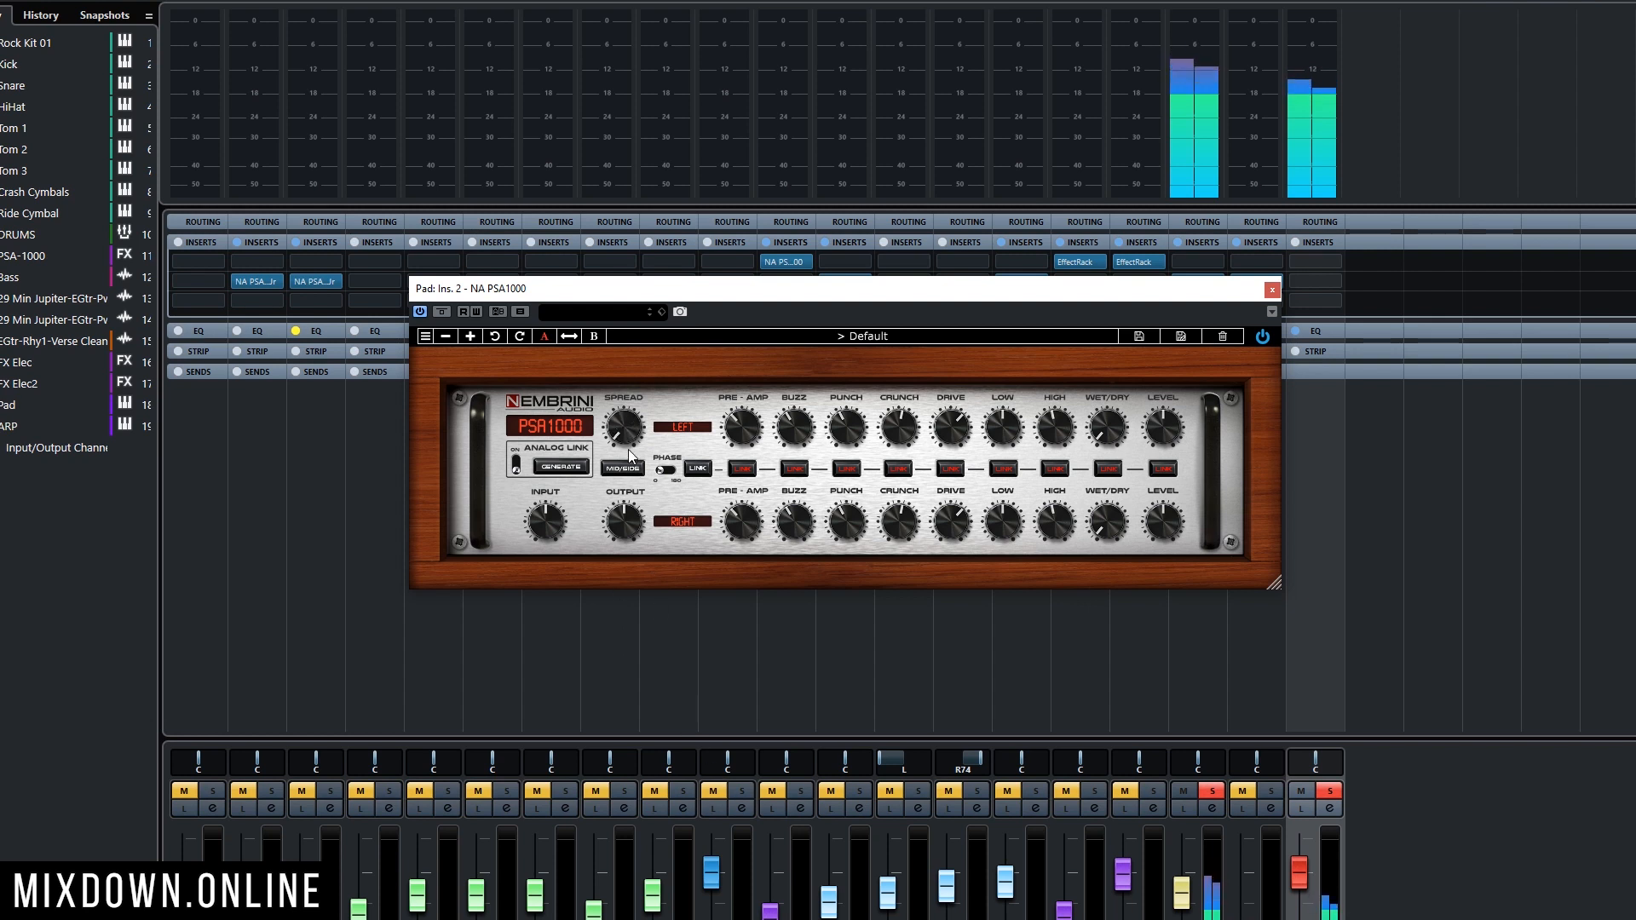
pyautogui.moveTo(627, 432); pyautogui.dragTo(621, 161)
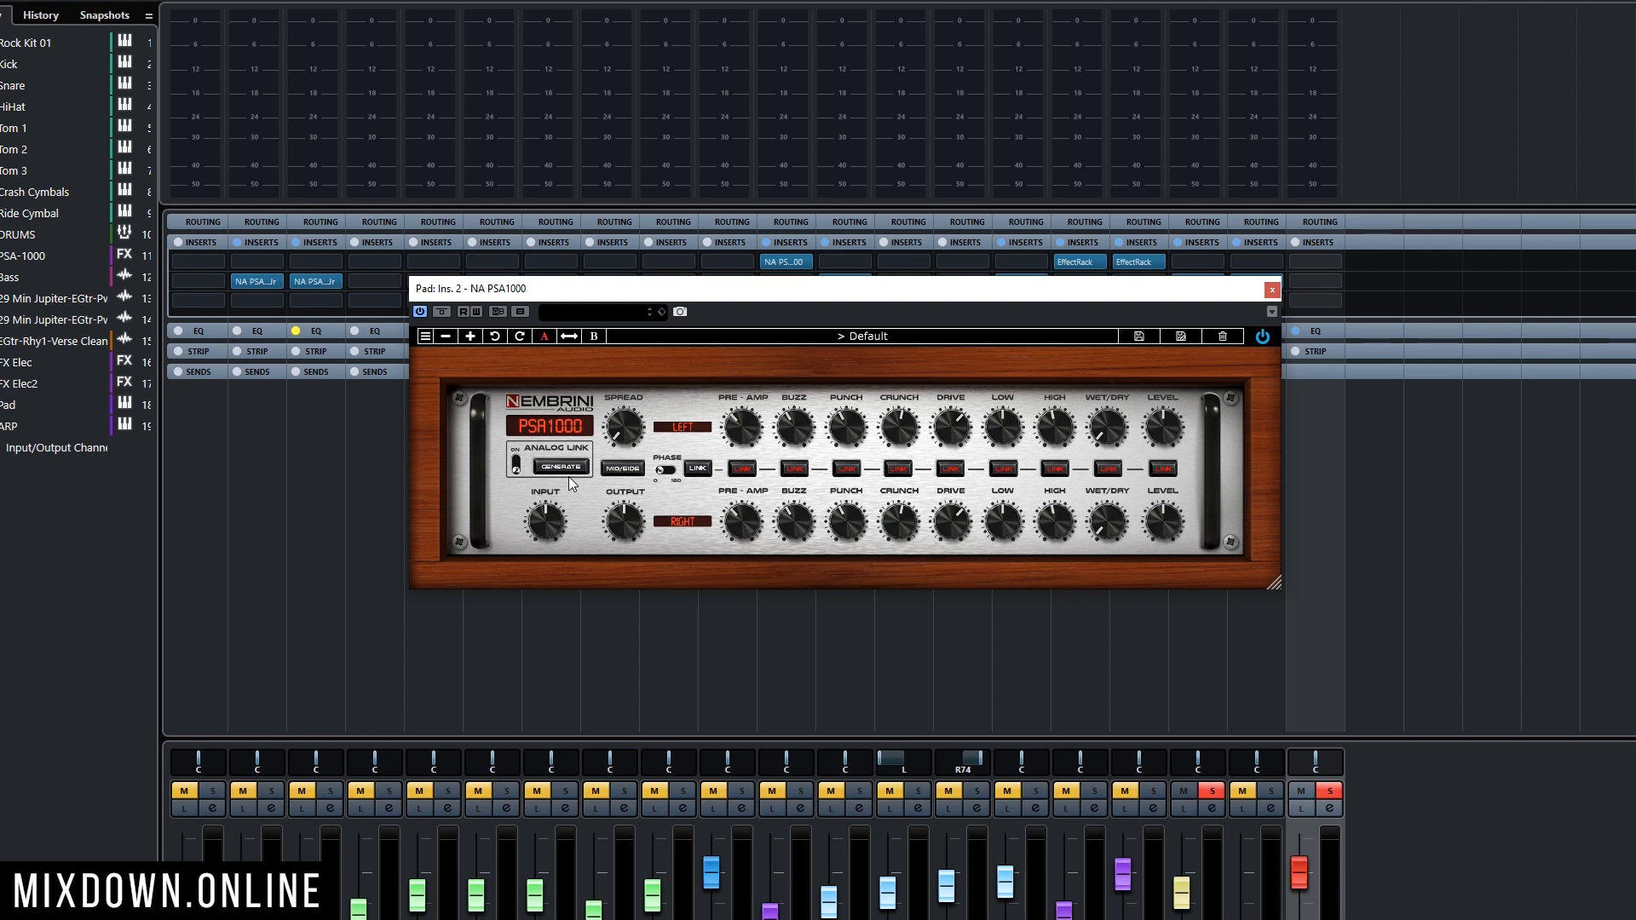
# Enable Analog Link during playback and generate several new channel variations
pyautogui.press('space')
pyautogui.click(513, 455)
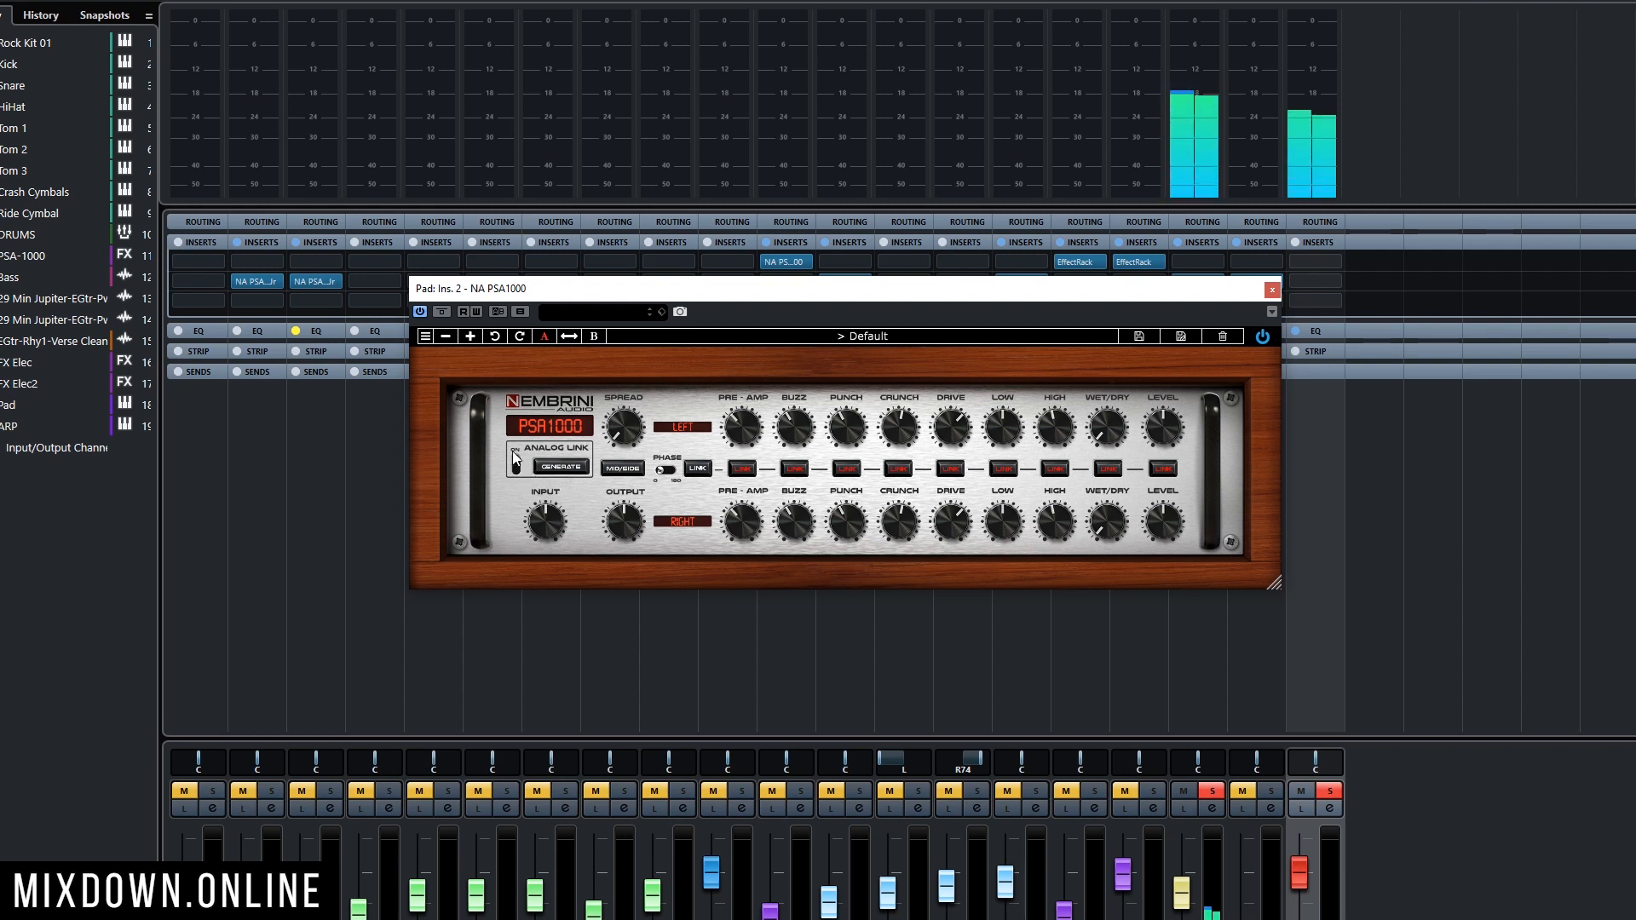
pyautogui.click(562, 467)
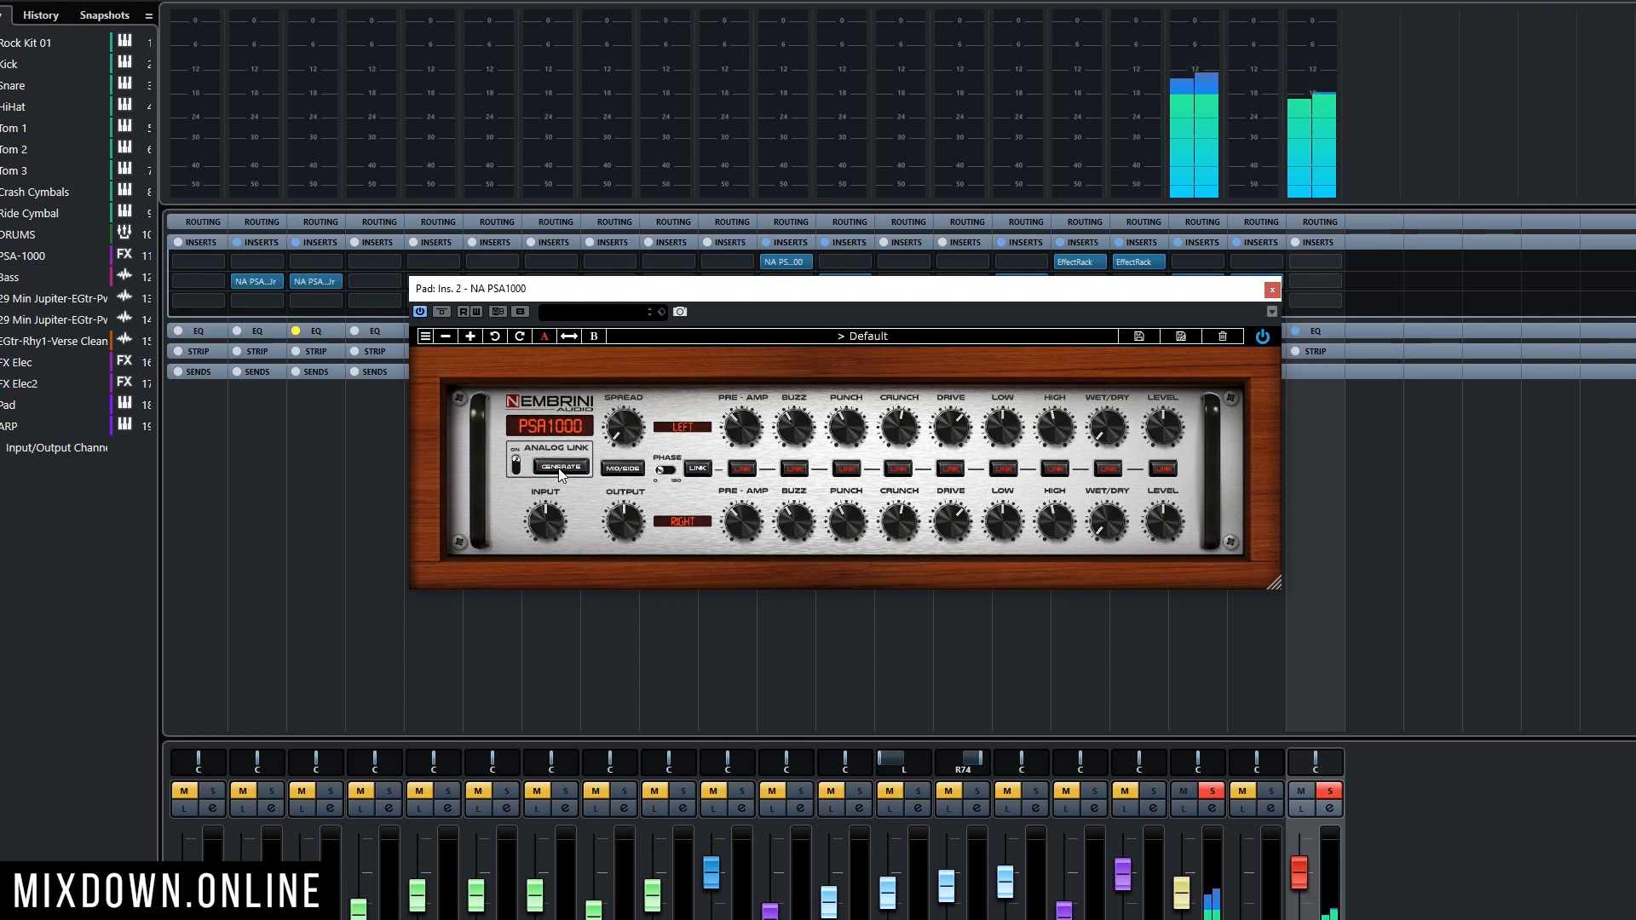
pyautogui.click(561, 468)
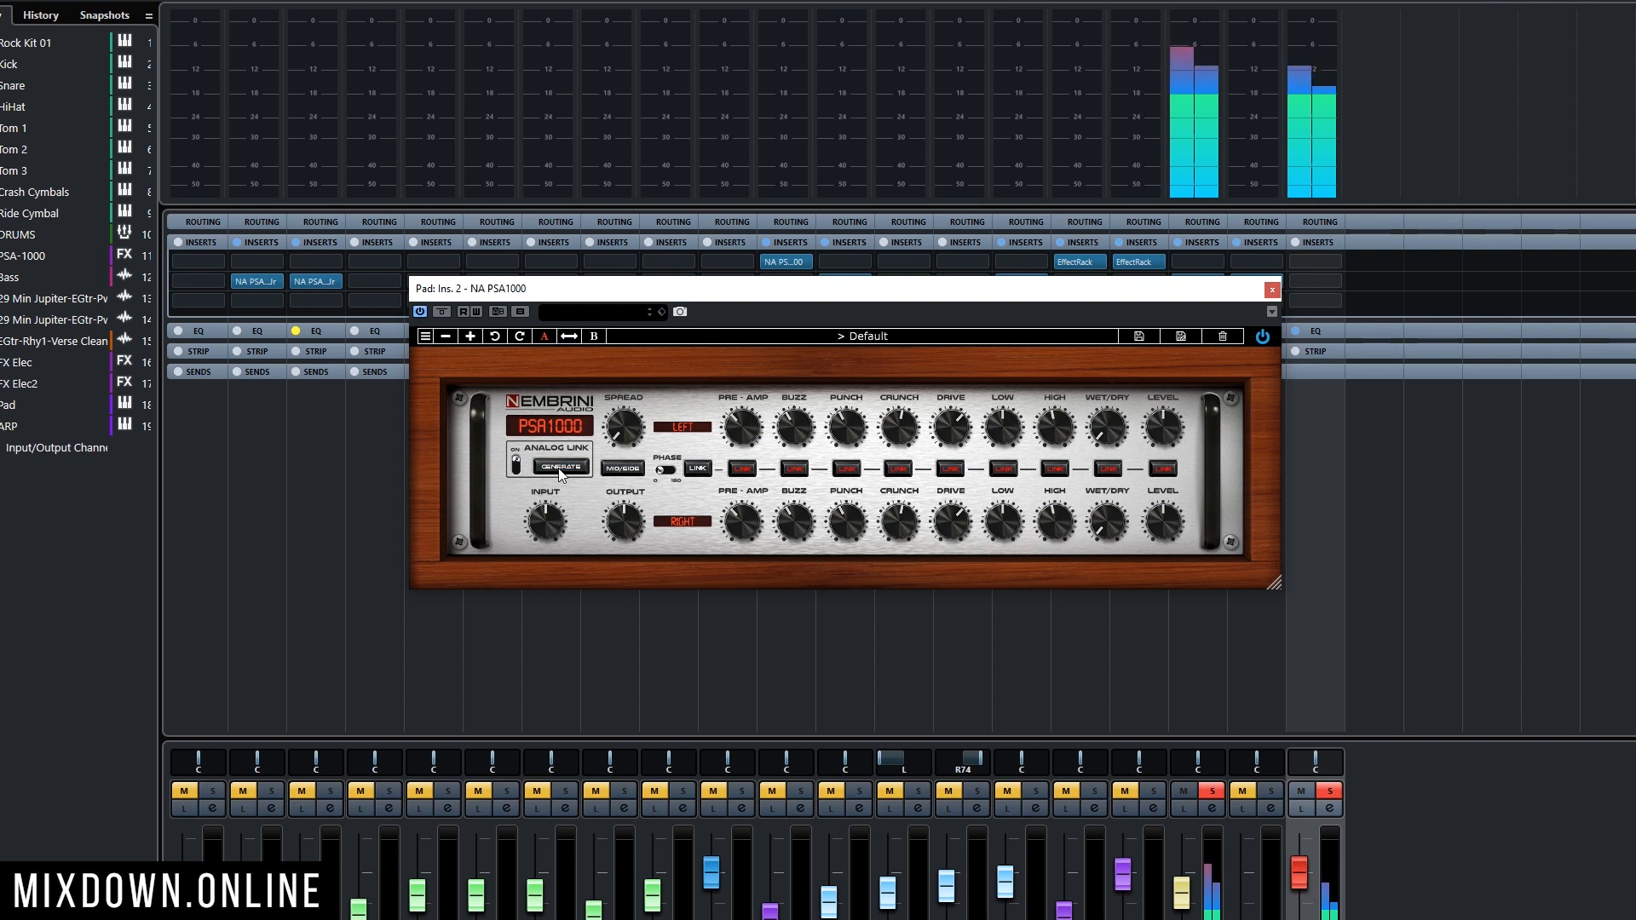
pyautogui.click(561, 468)
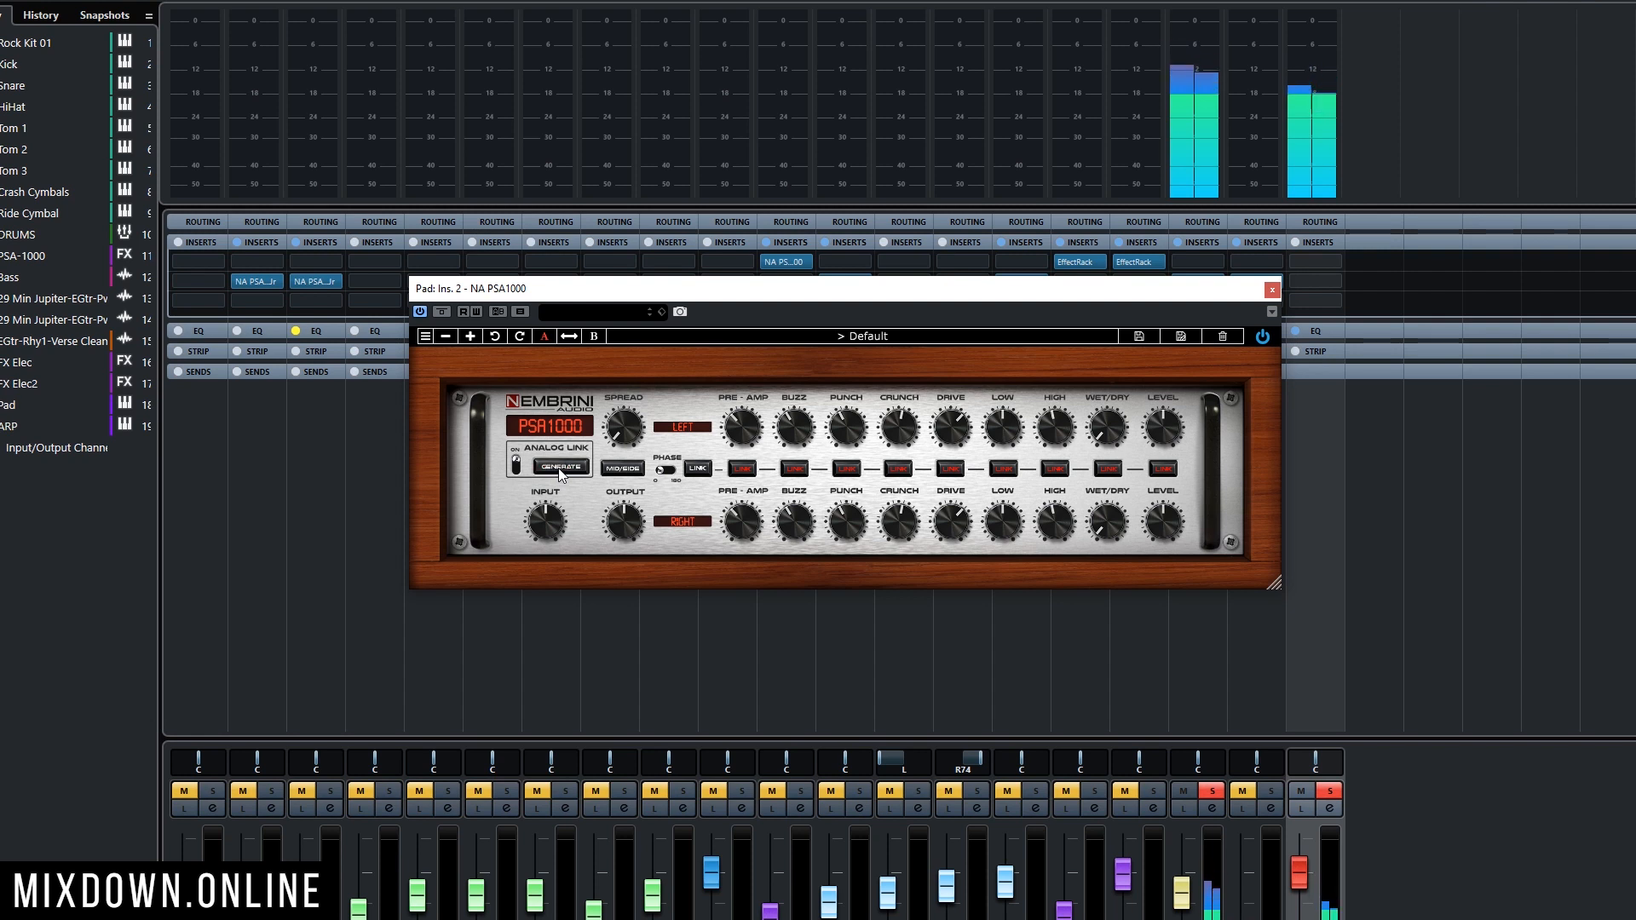
pyautogui.click(561, 467)
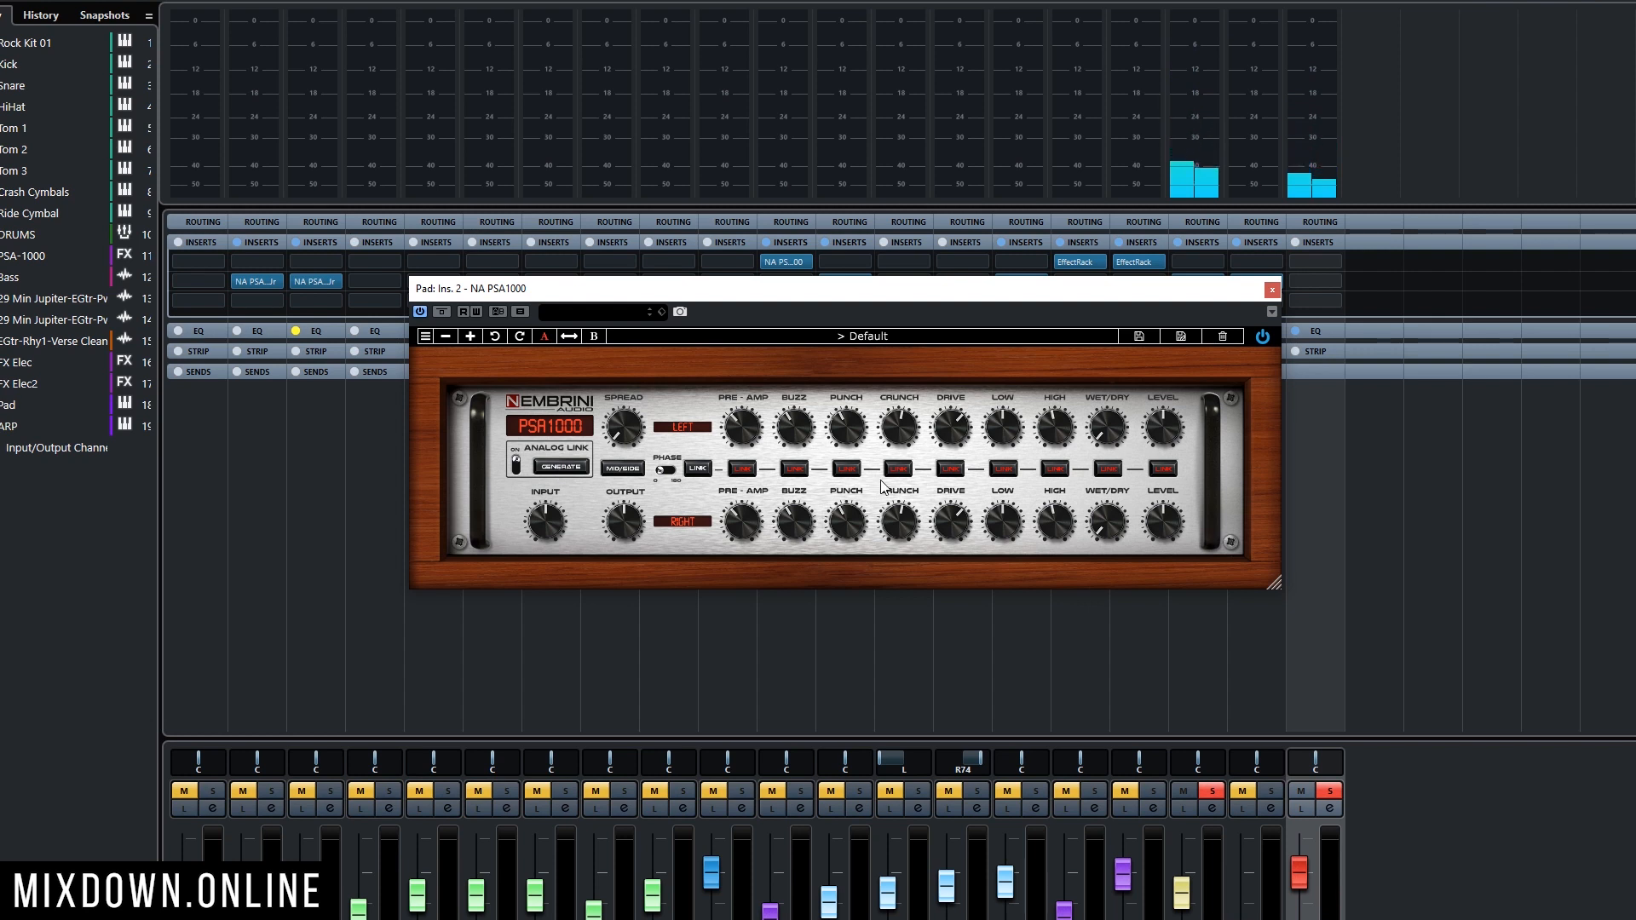
# Try mid/side mode, return to left/right, and unlink all the paired channel controls
pyautogui.click(623, 469)
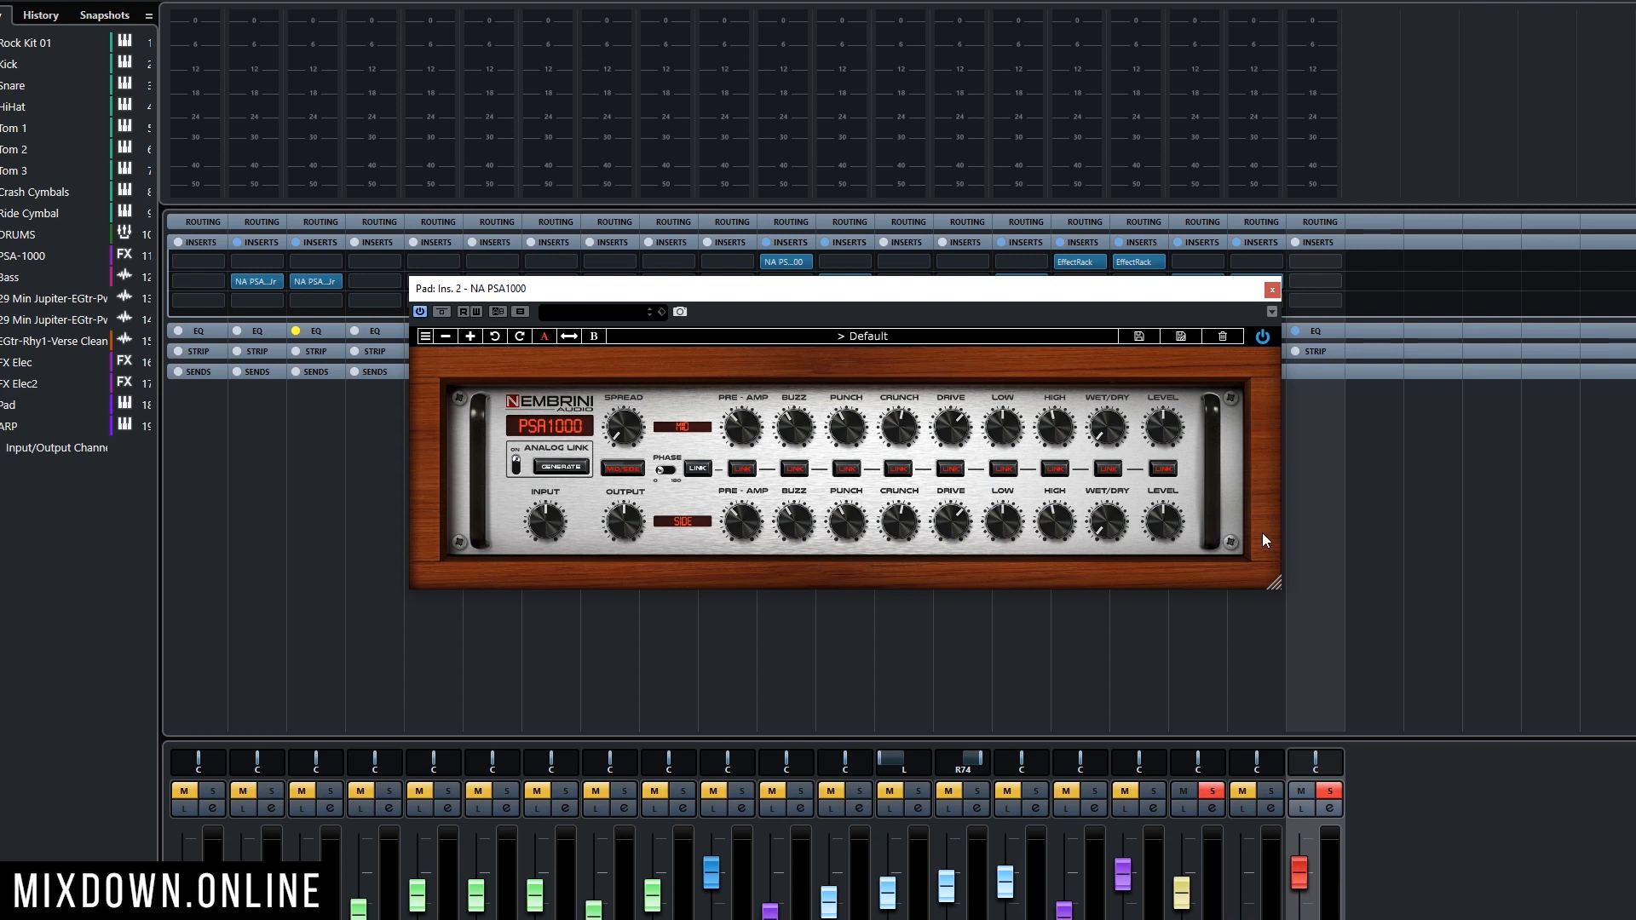
pyautogui.click(623, 469)
pyautogui.click(693, 472)
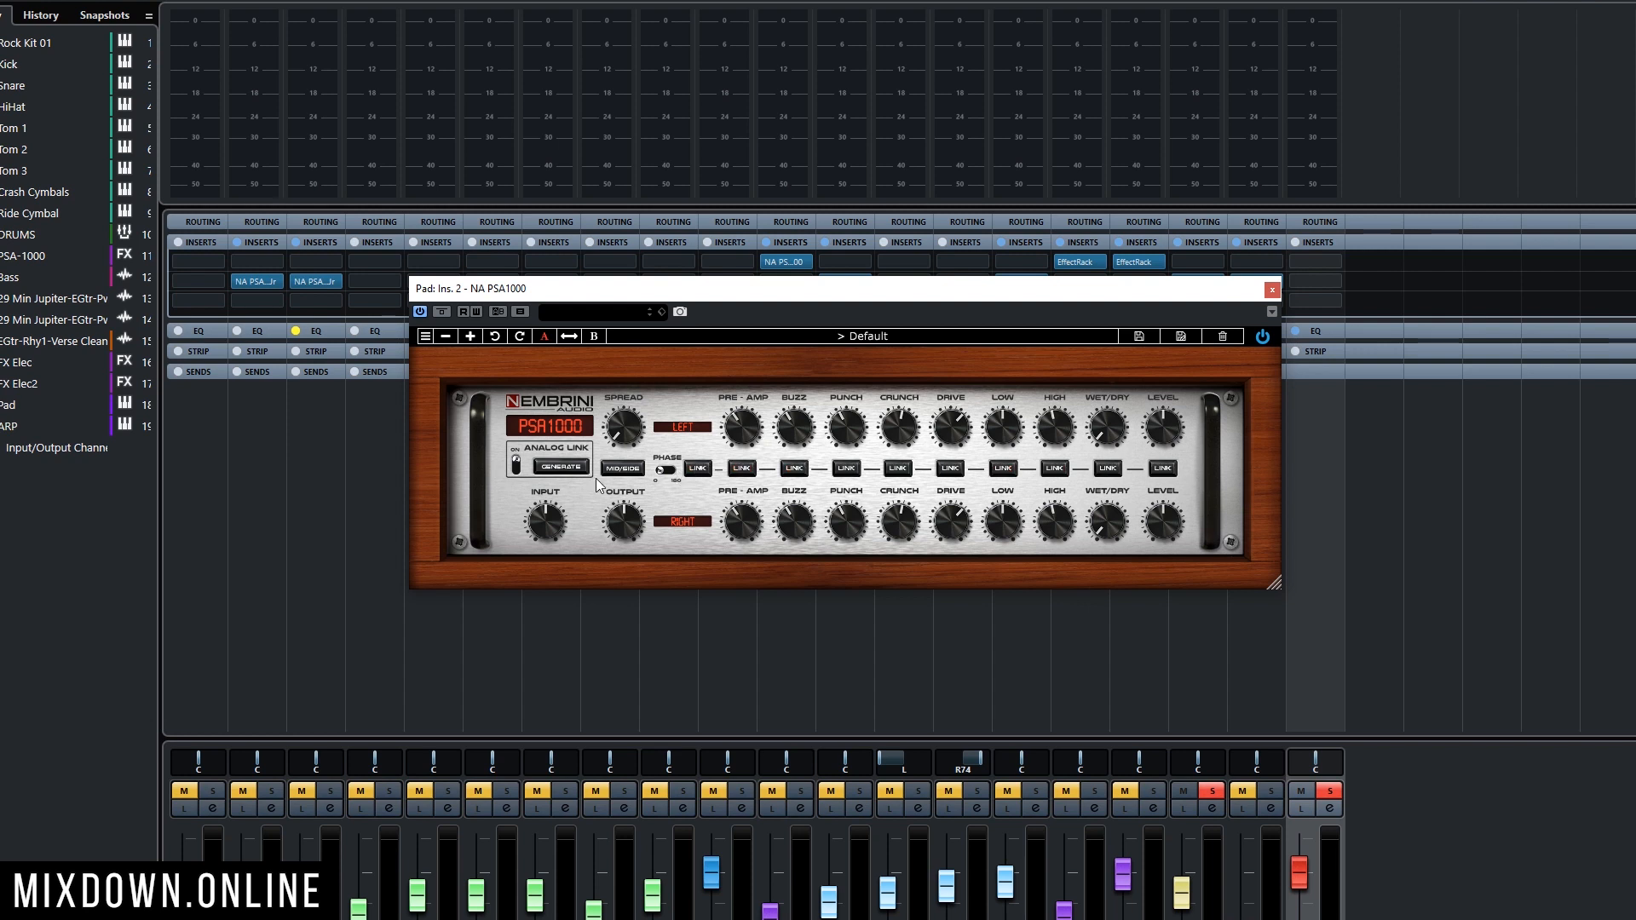
# Set the PSA1000 to mid/side mode and toggle the High, Drive and Buzz links on and off again
pyautogui.click(622, 472)
pyautogui.click(1055, 467)
pyautogui.click(950, 468)
pyautogui.click(794, 468)
pyautogui.click(623, 469)
pyautogui.click(1054, 468)
pyautogui.click(950, 467)
pyautogui.click(794, 468)
# Raise the Side and Mid Wet/Dry knobs during playback and bypass the plugin for comparison
pyautogui.press('space')
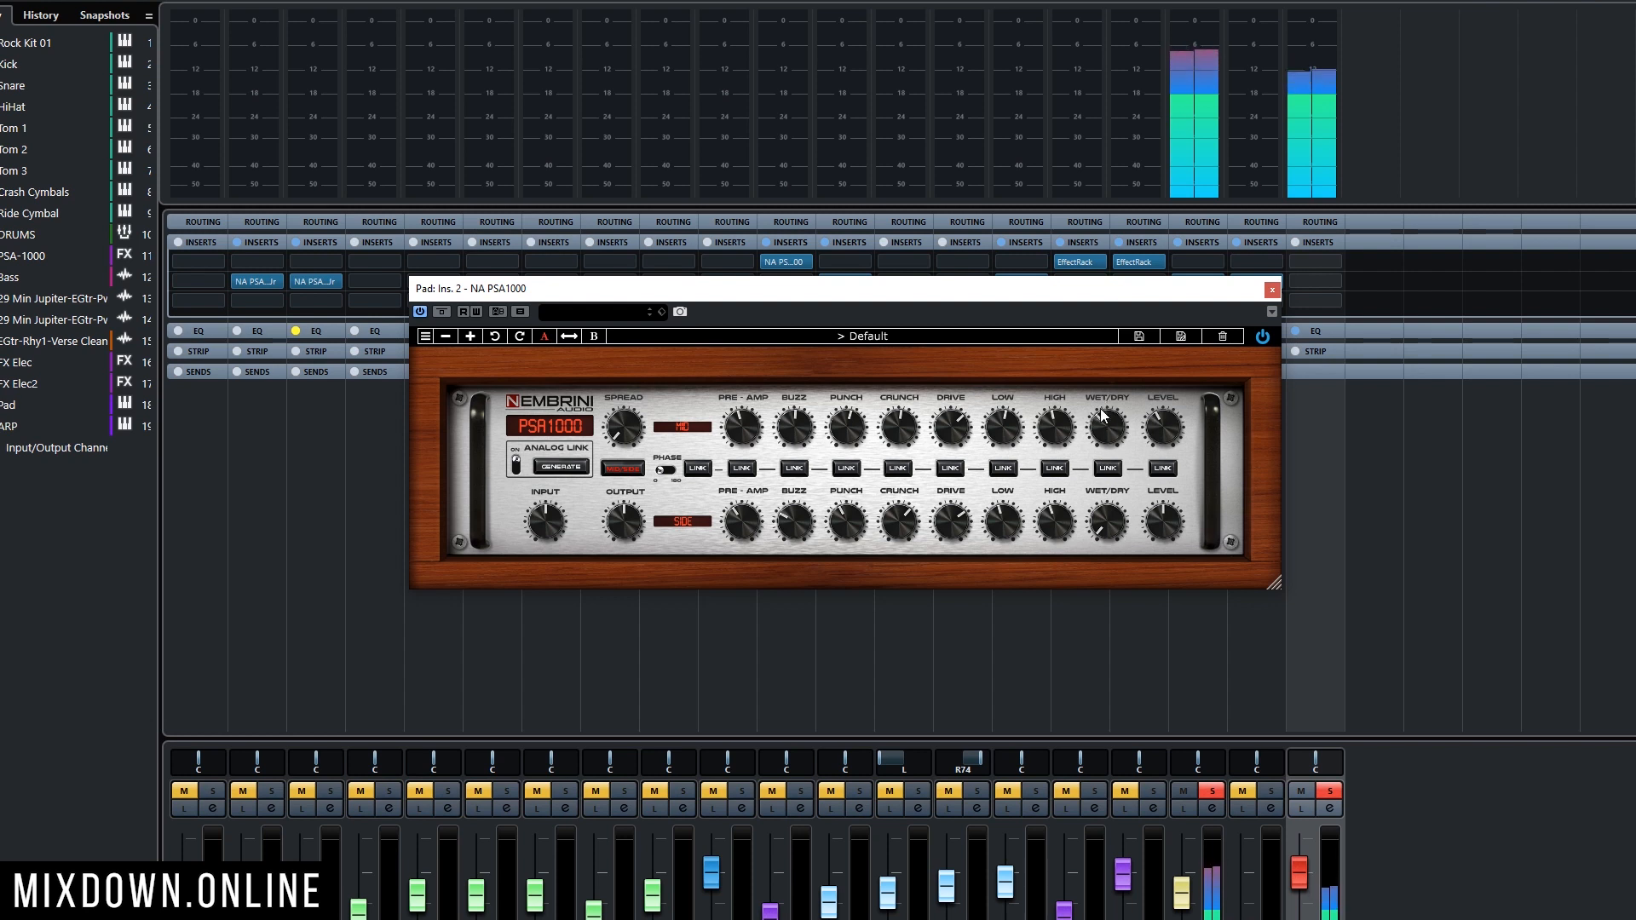
pyautogui.moveTo(1103, 528); pyautogui.dragTo(1177, 291)
pyautogui.moveTo(1097, 426); pyautogui.dragTo(1097, 386)
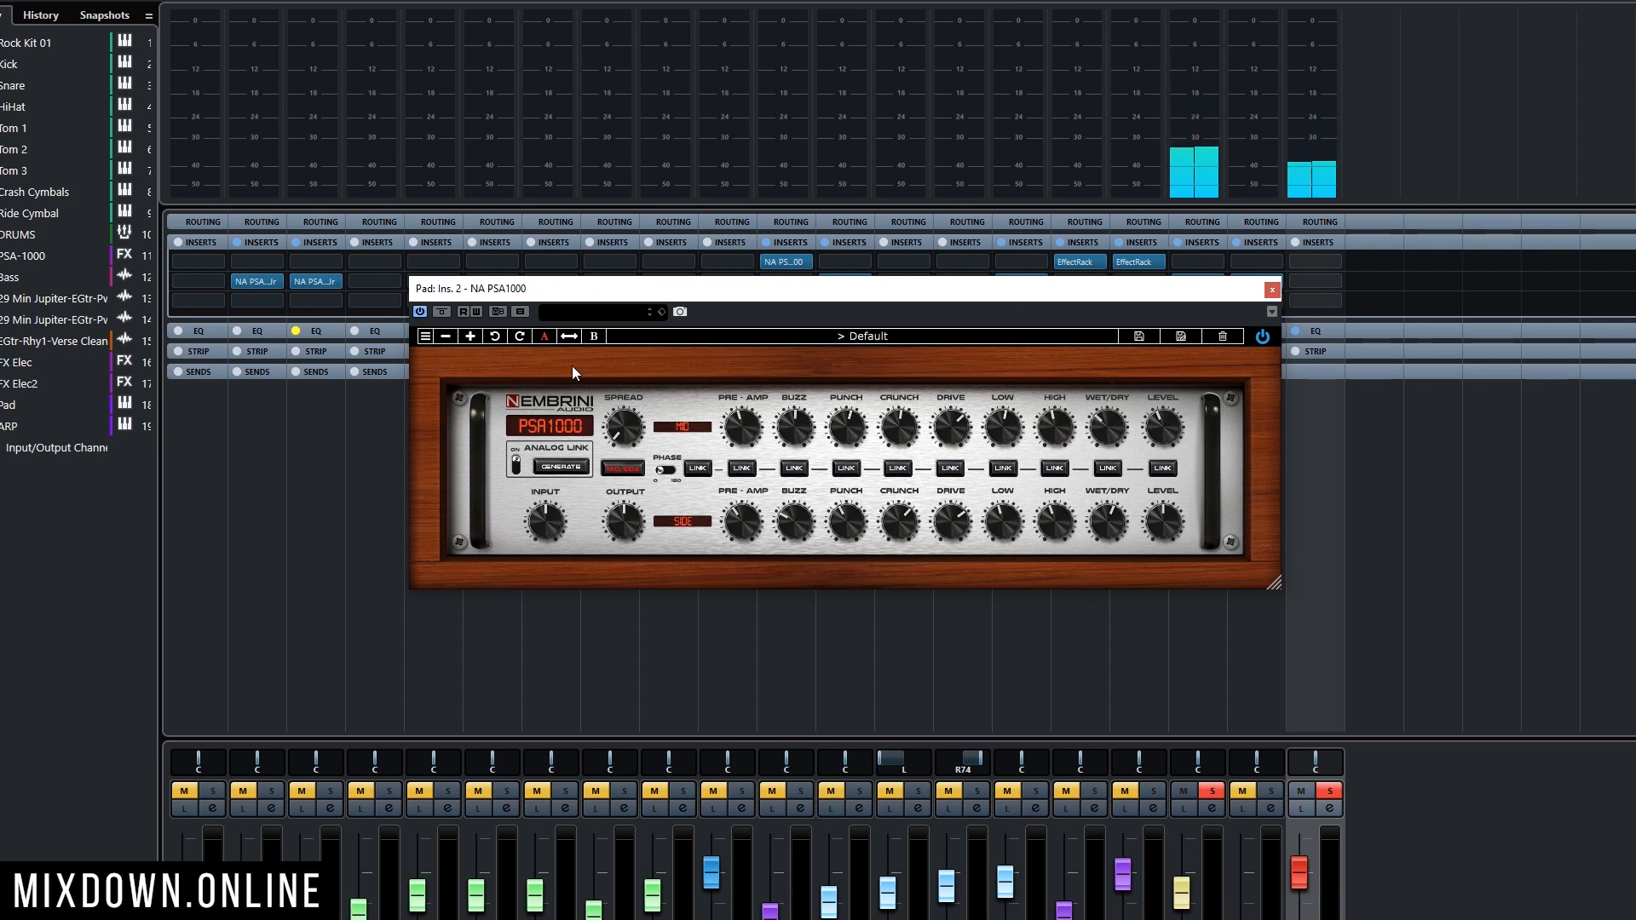
pyautogui.click(442, 312)
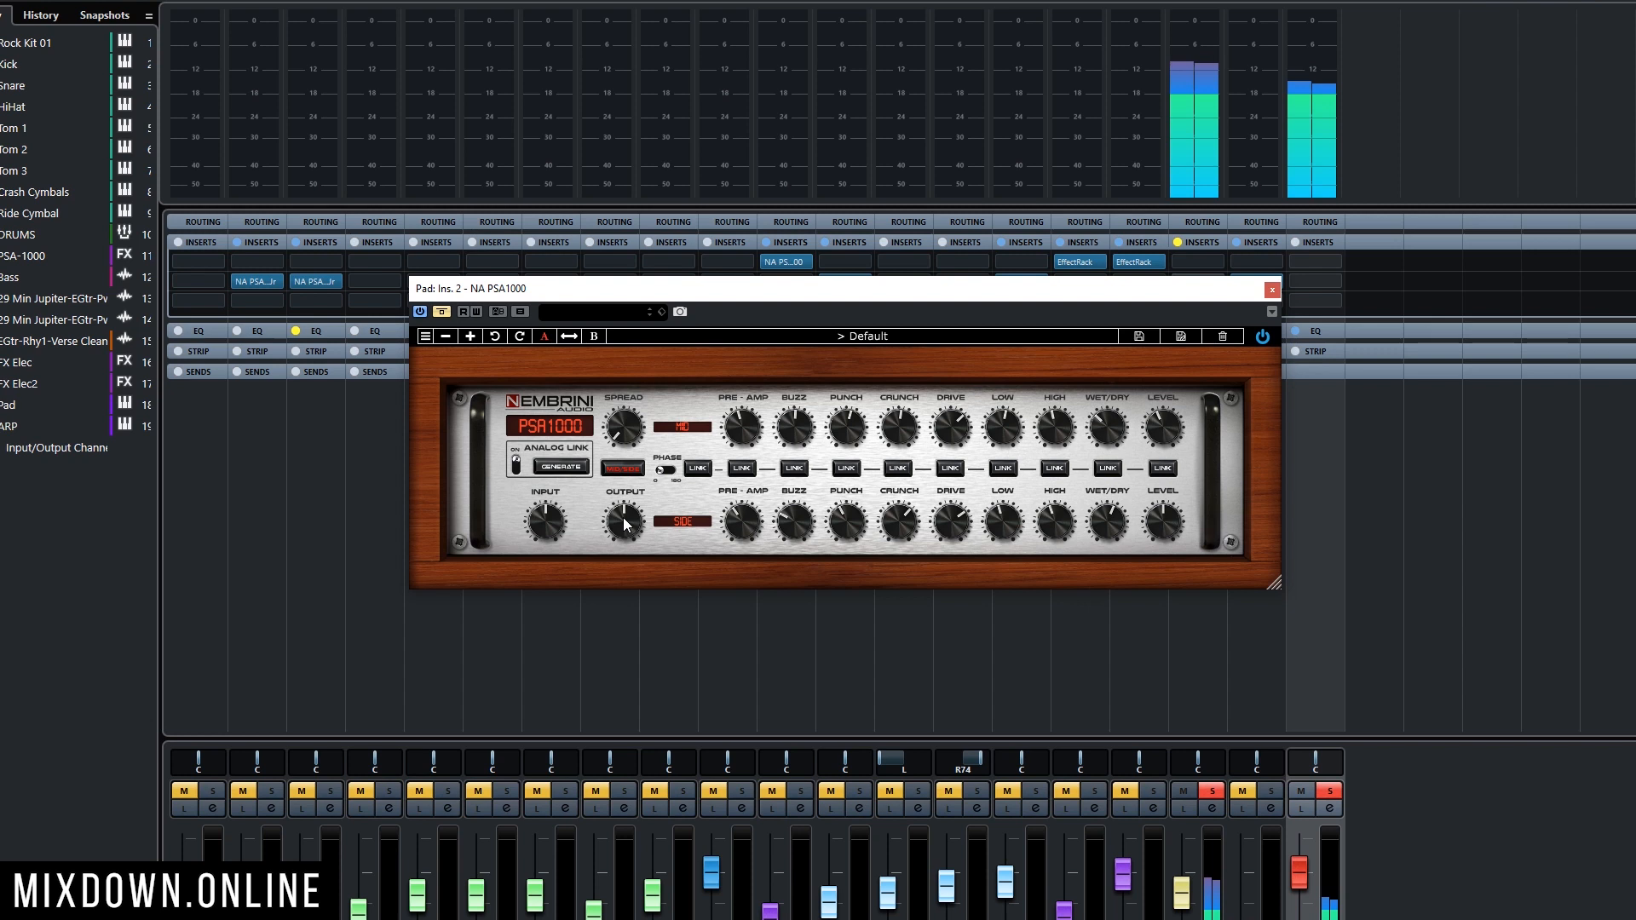
# Take the PSA1000 on the Pad track out of bypass
pyautogui.click(441, 313)
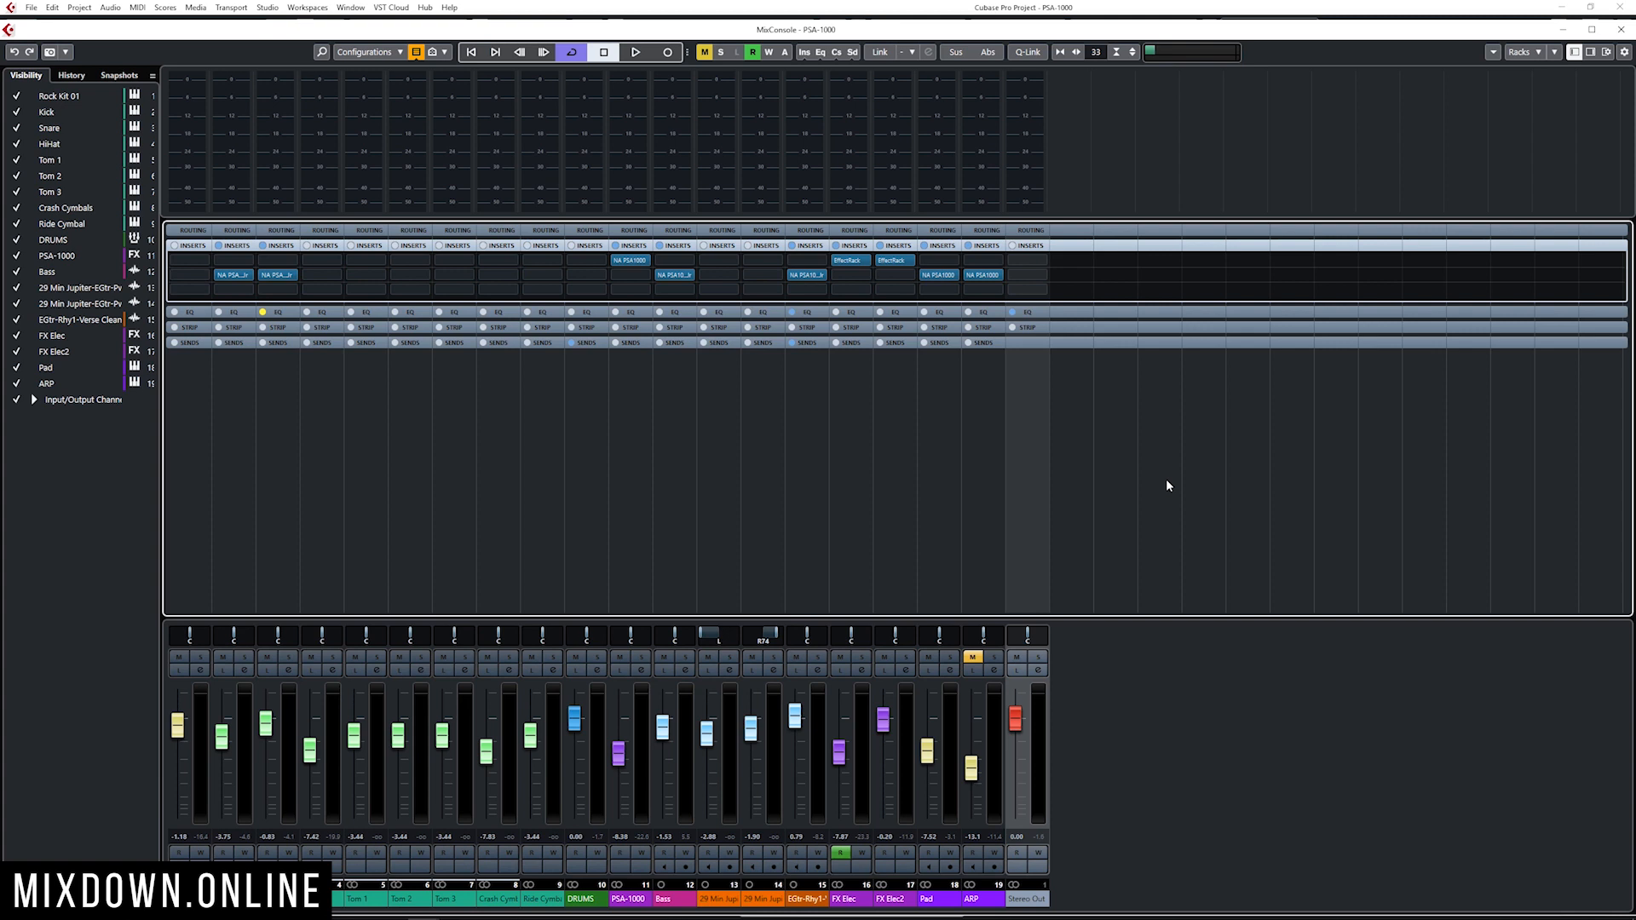
# Play the full mix while setting the Bass fader to -0.85 and the EGtr-Rhy1 fader to -0.41
pyautogui.press('space')
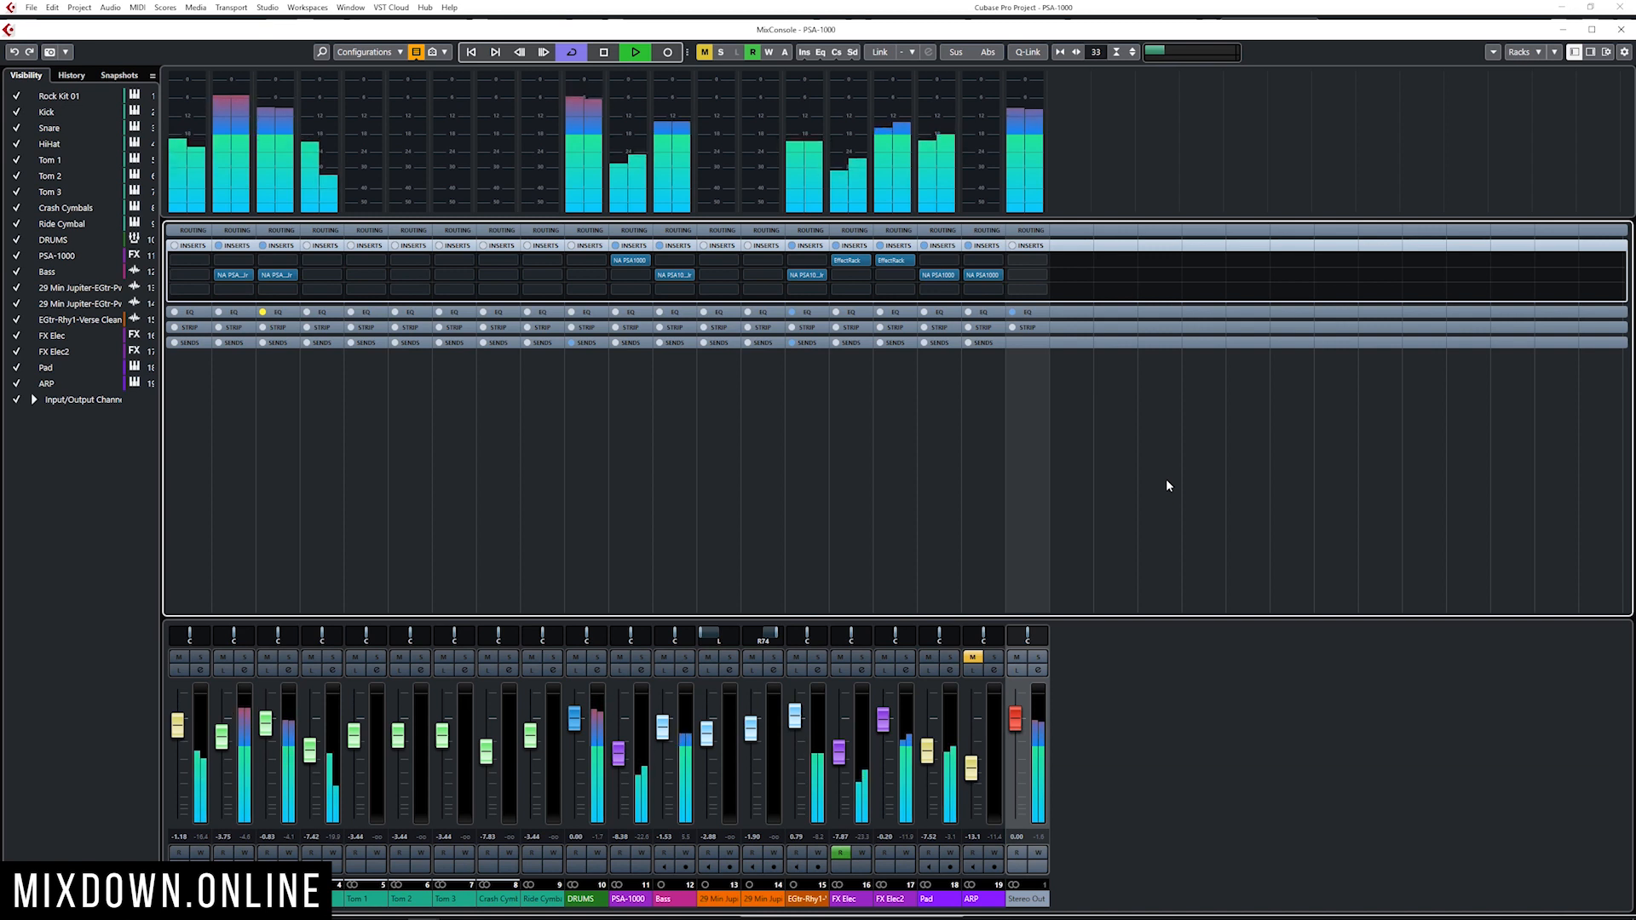
pyautogui.moveTo(664, 729); pyautogui.dragTo(664, 725)
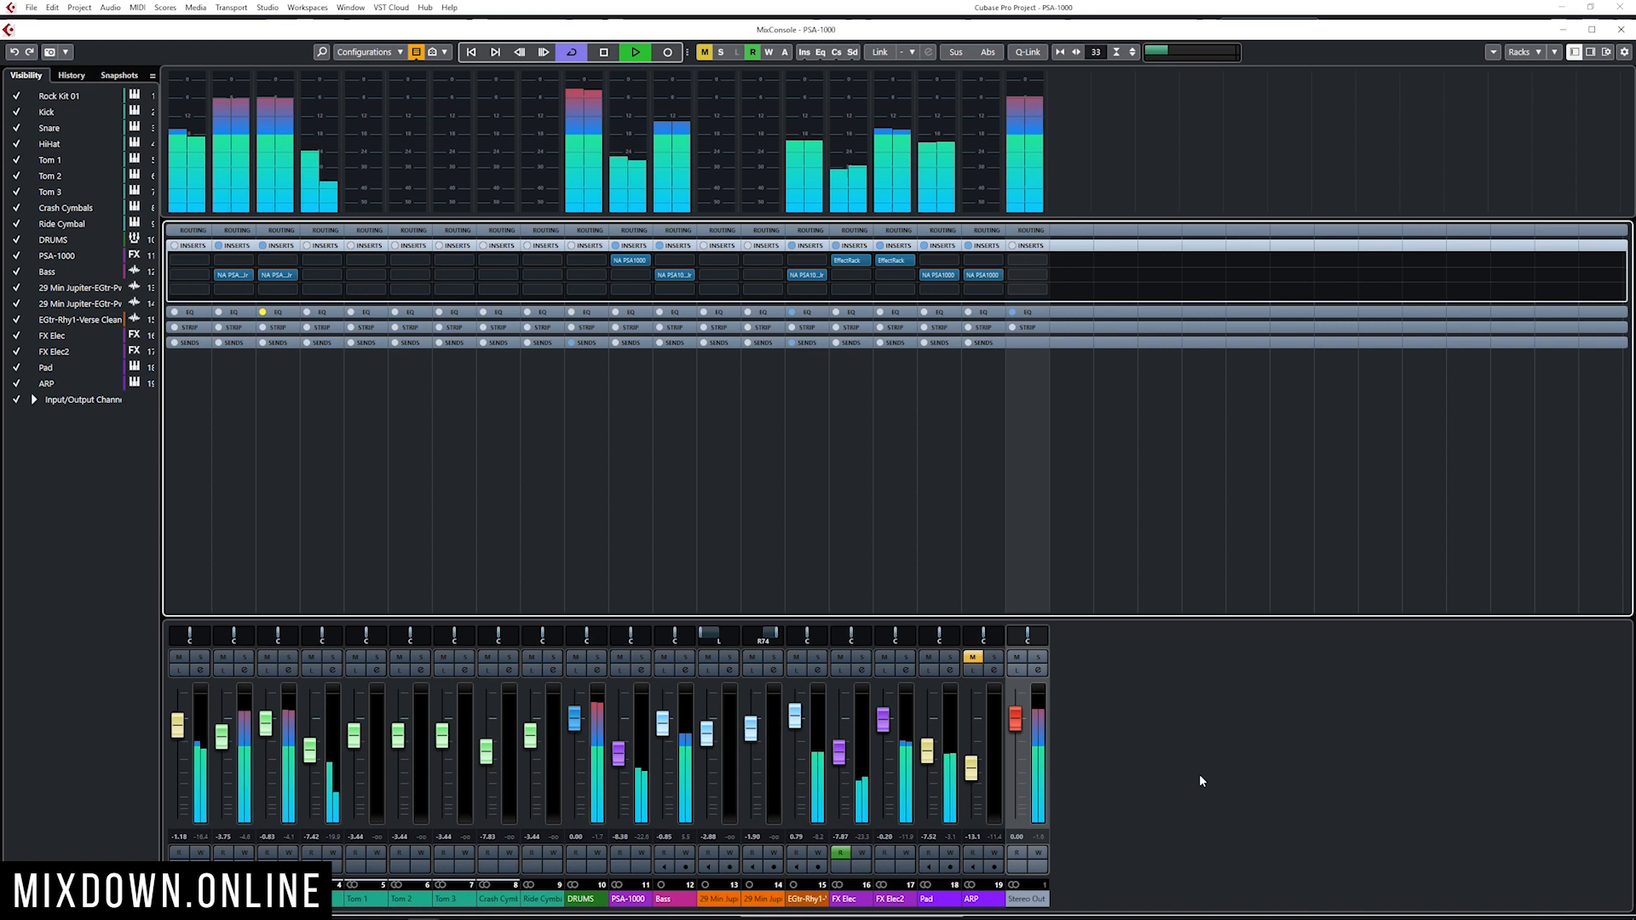
pyautogui.moveTo(795, 717); pyautogui.dragTo(794, 722)
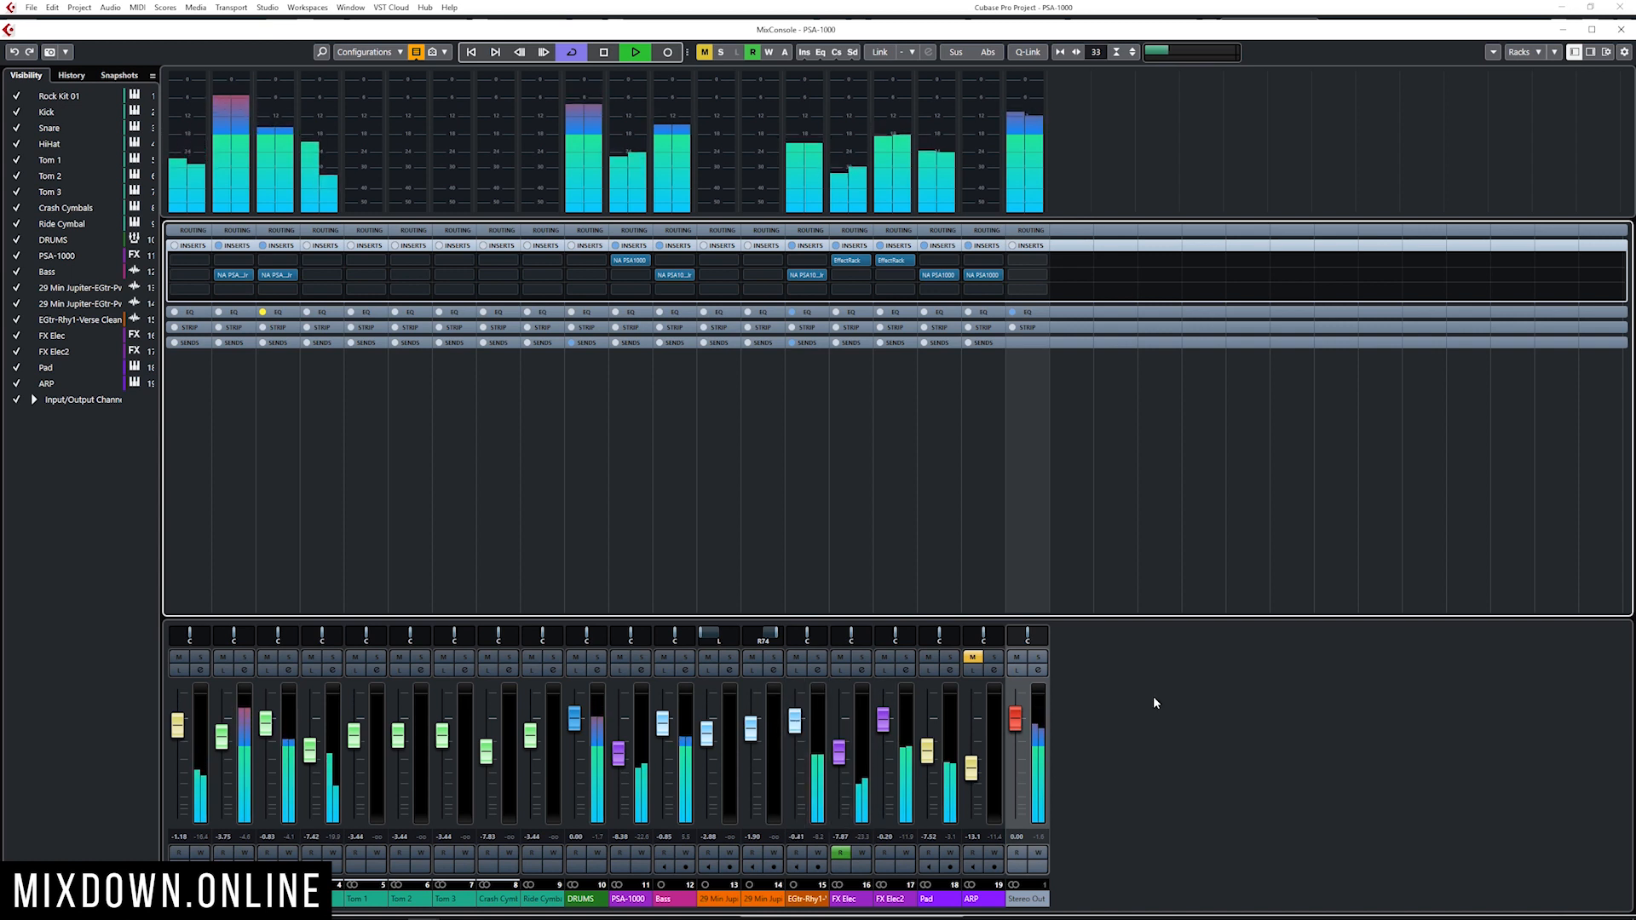
pyautogui.press('space')
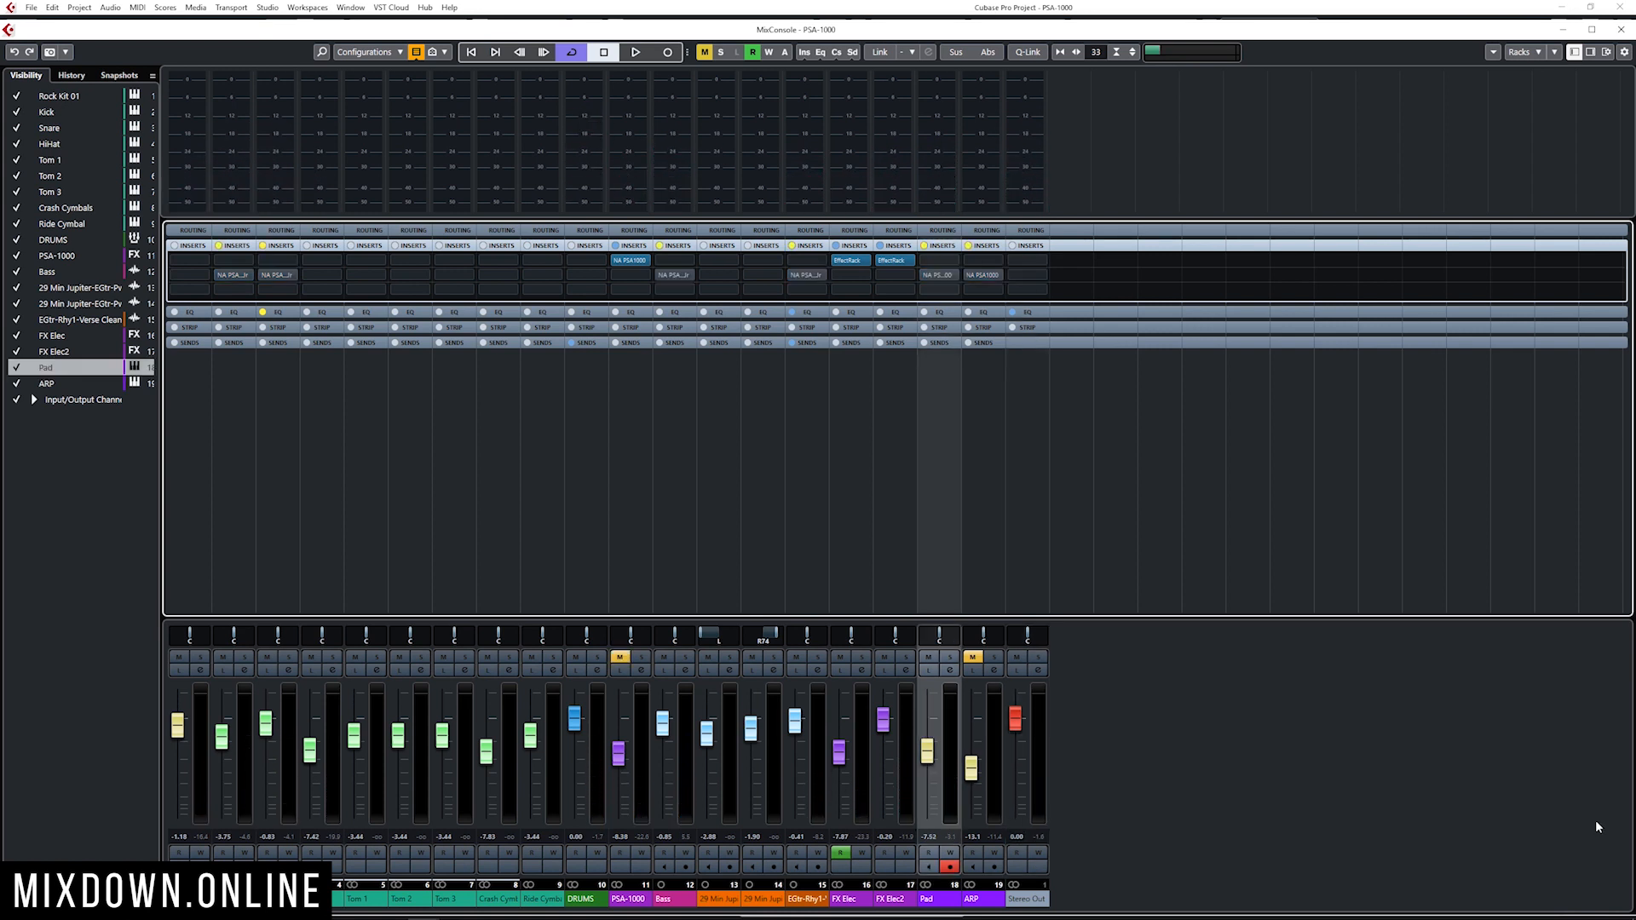
# Audition the mix with the saturation inserts bypassed, and re-enable inserts on Kick, Snare, Bass, EGtr-Rhy1, Pad and ARP
pyautogui.press('space')
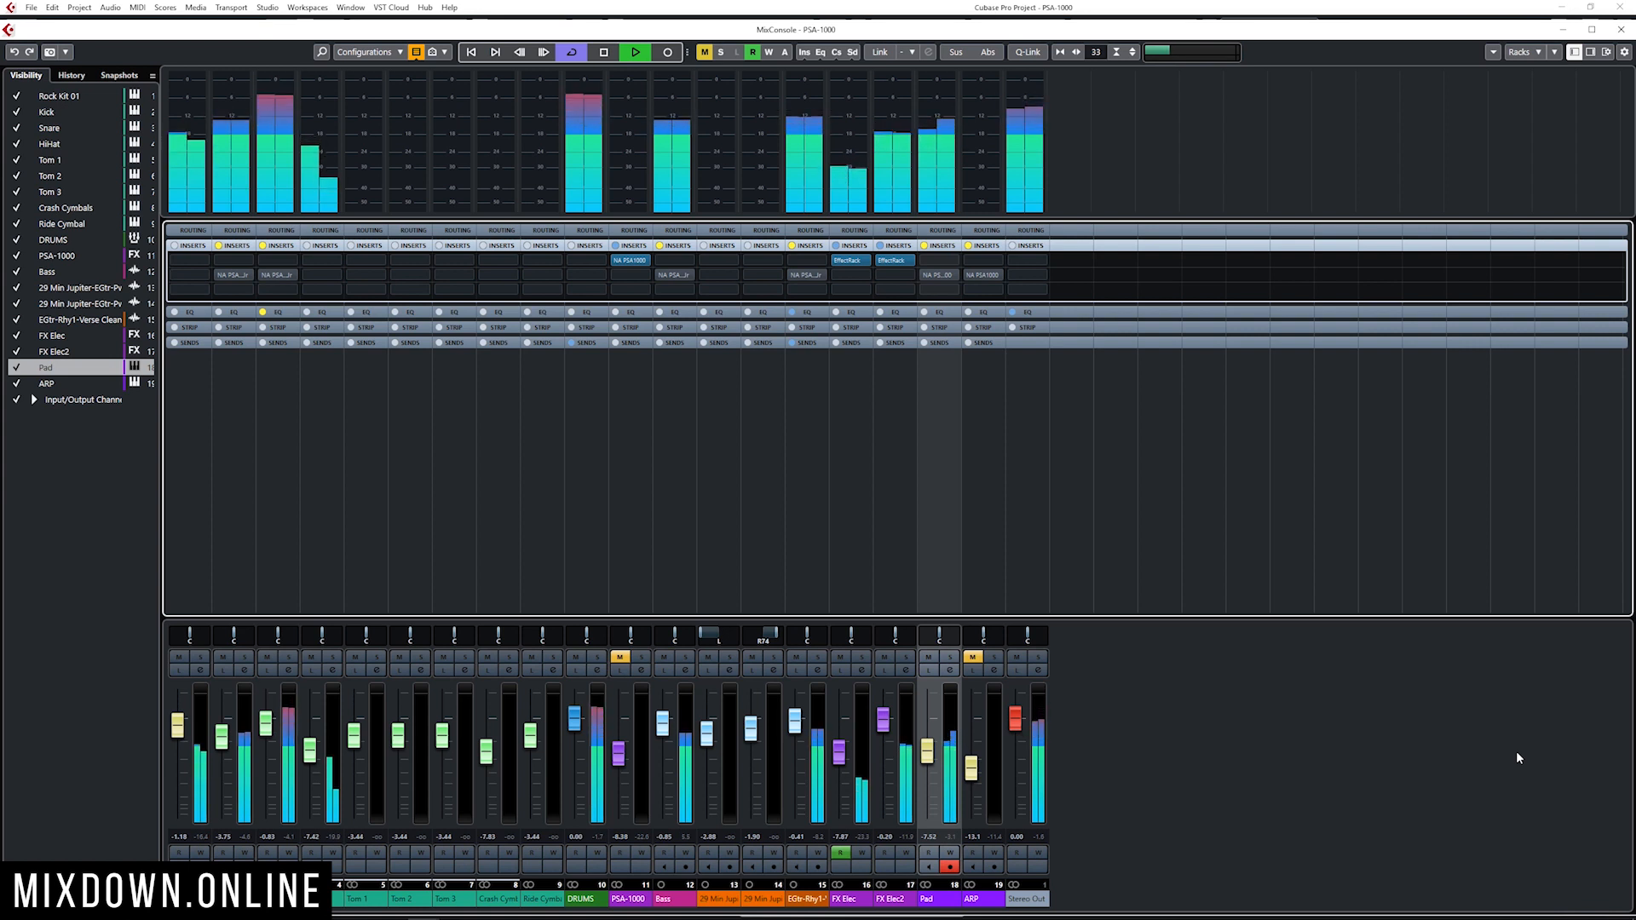
pyautogui.press('space')
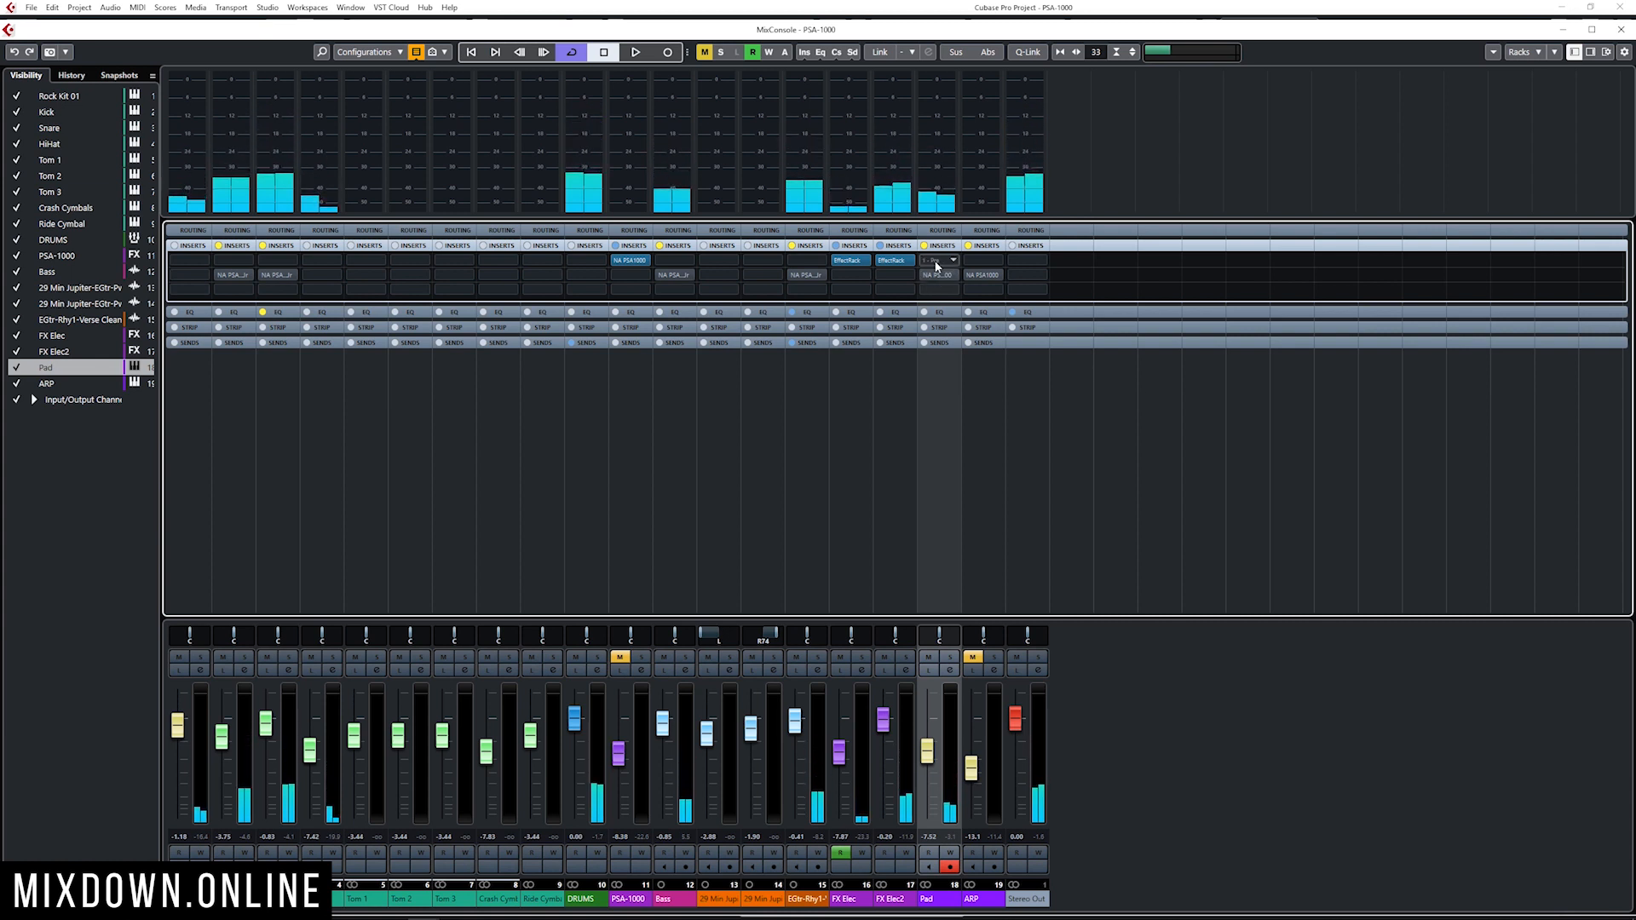
pyautogui.click(968, 245)
pyautogui.click(791, 246)
pyautogui.click(659, 246)
pyautogui.click(263, 246)
pyautogui.click(219, 245)
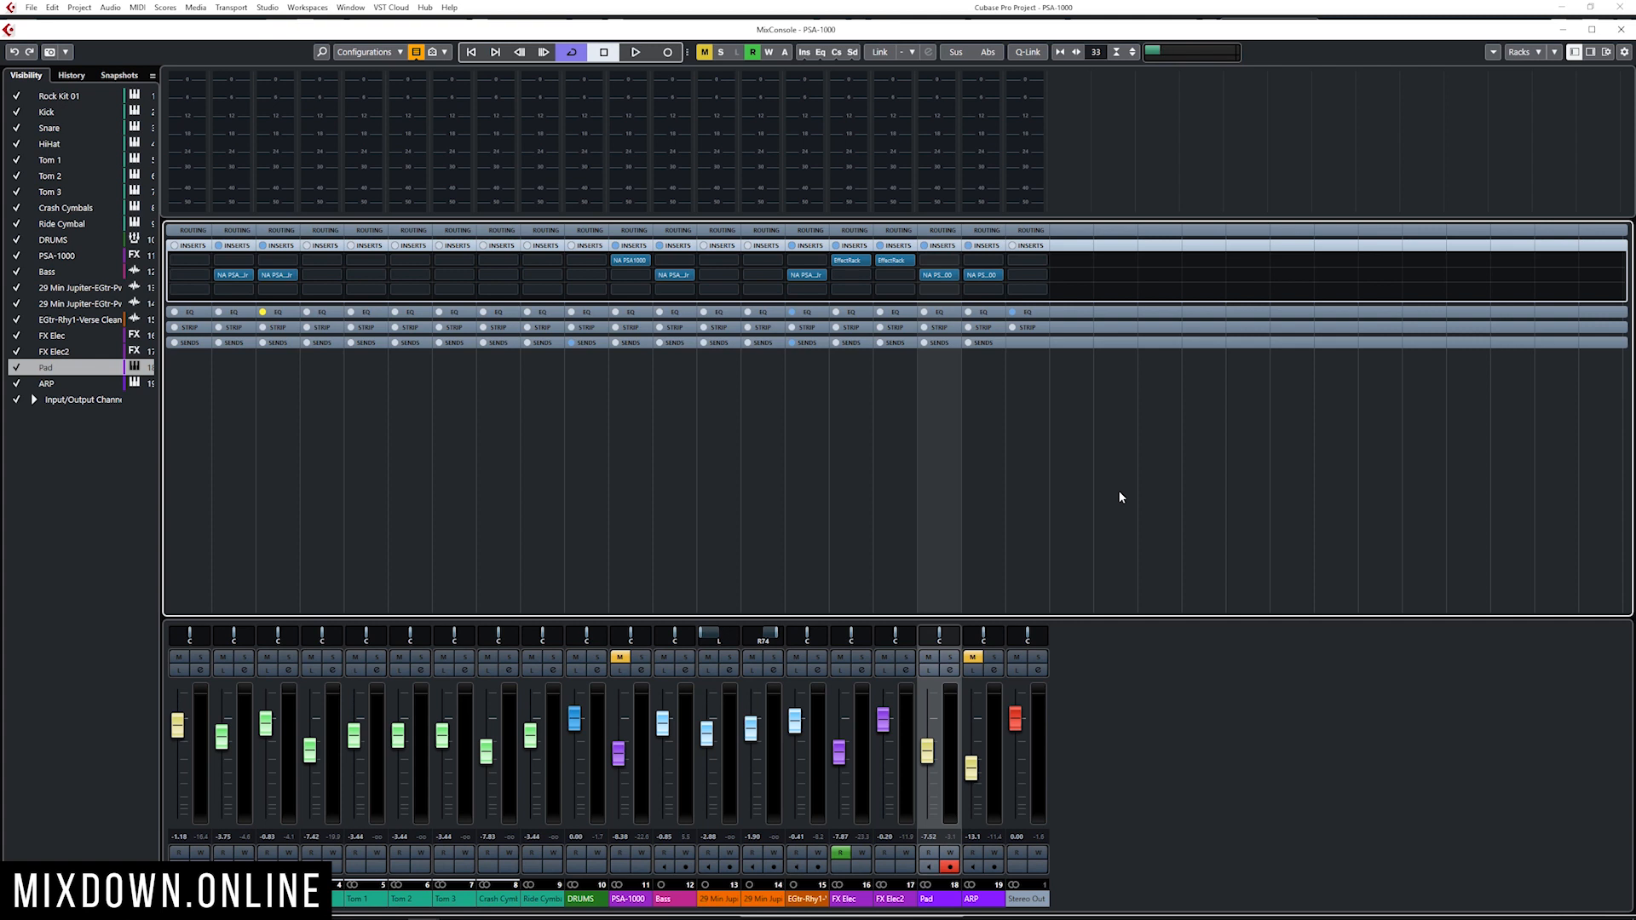
# Play the mix with the inserts active and unmute the PSA-1000 FX channel during playback
pyautogui.press('space')
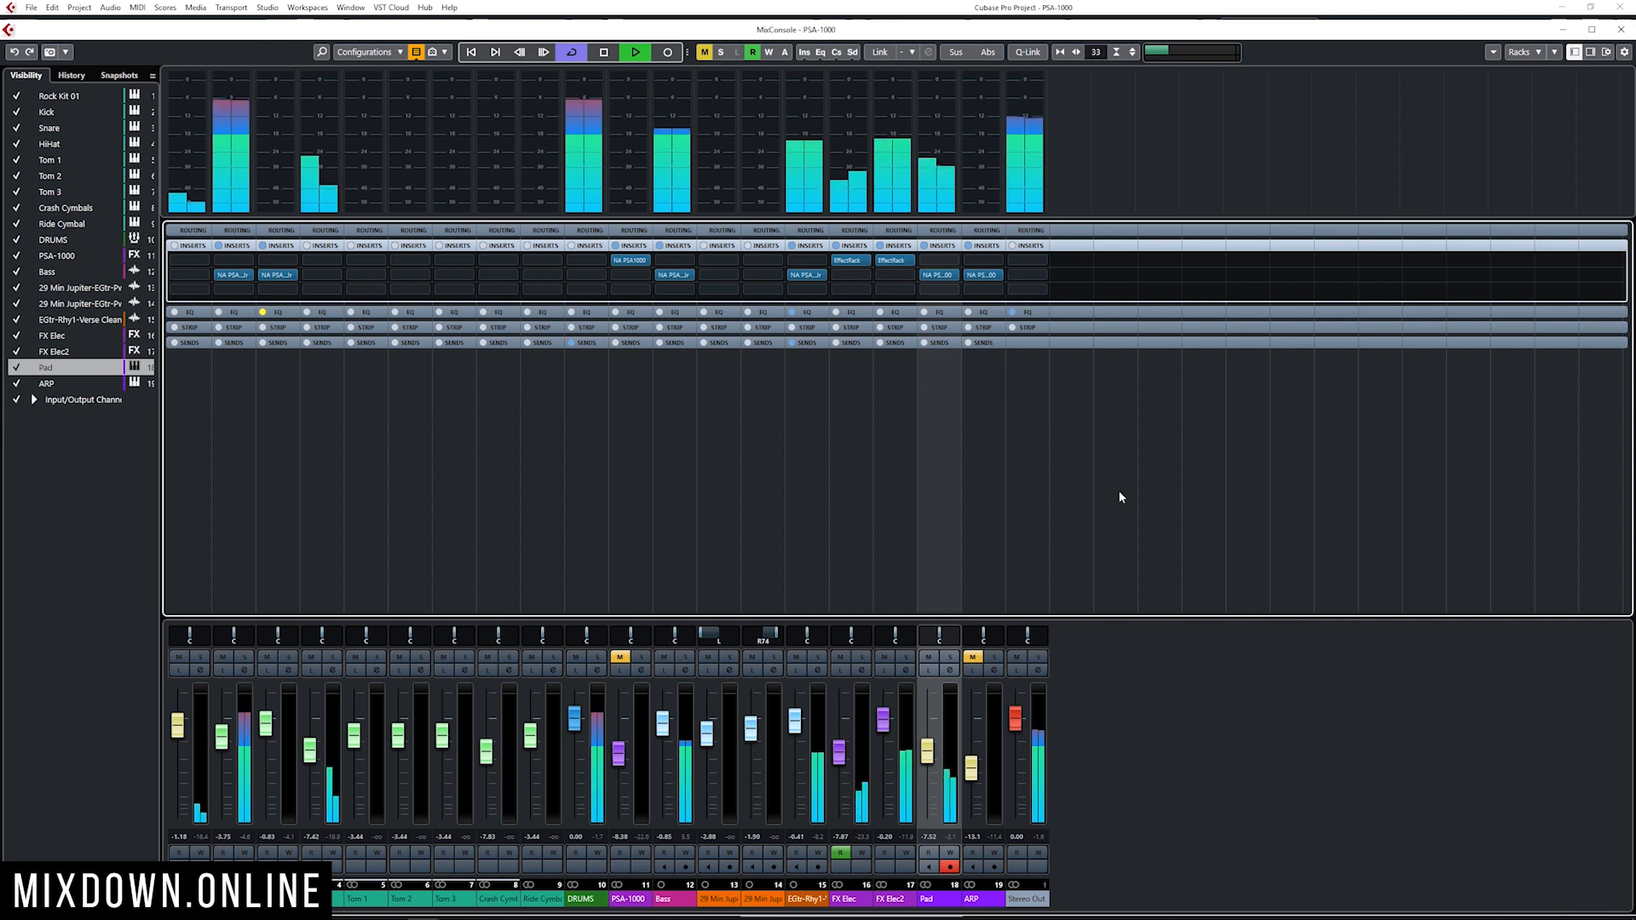
pyautogui.click(620, 658)
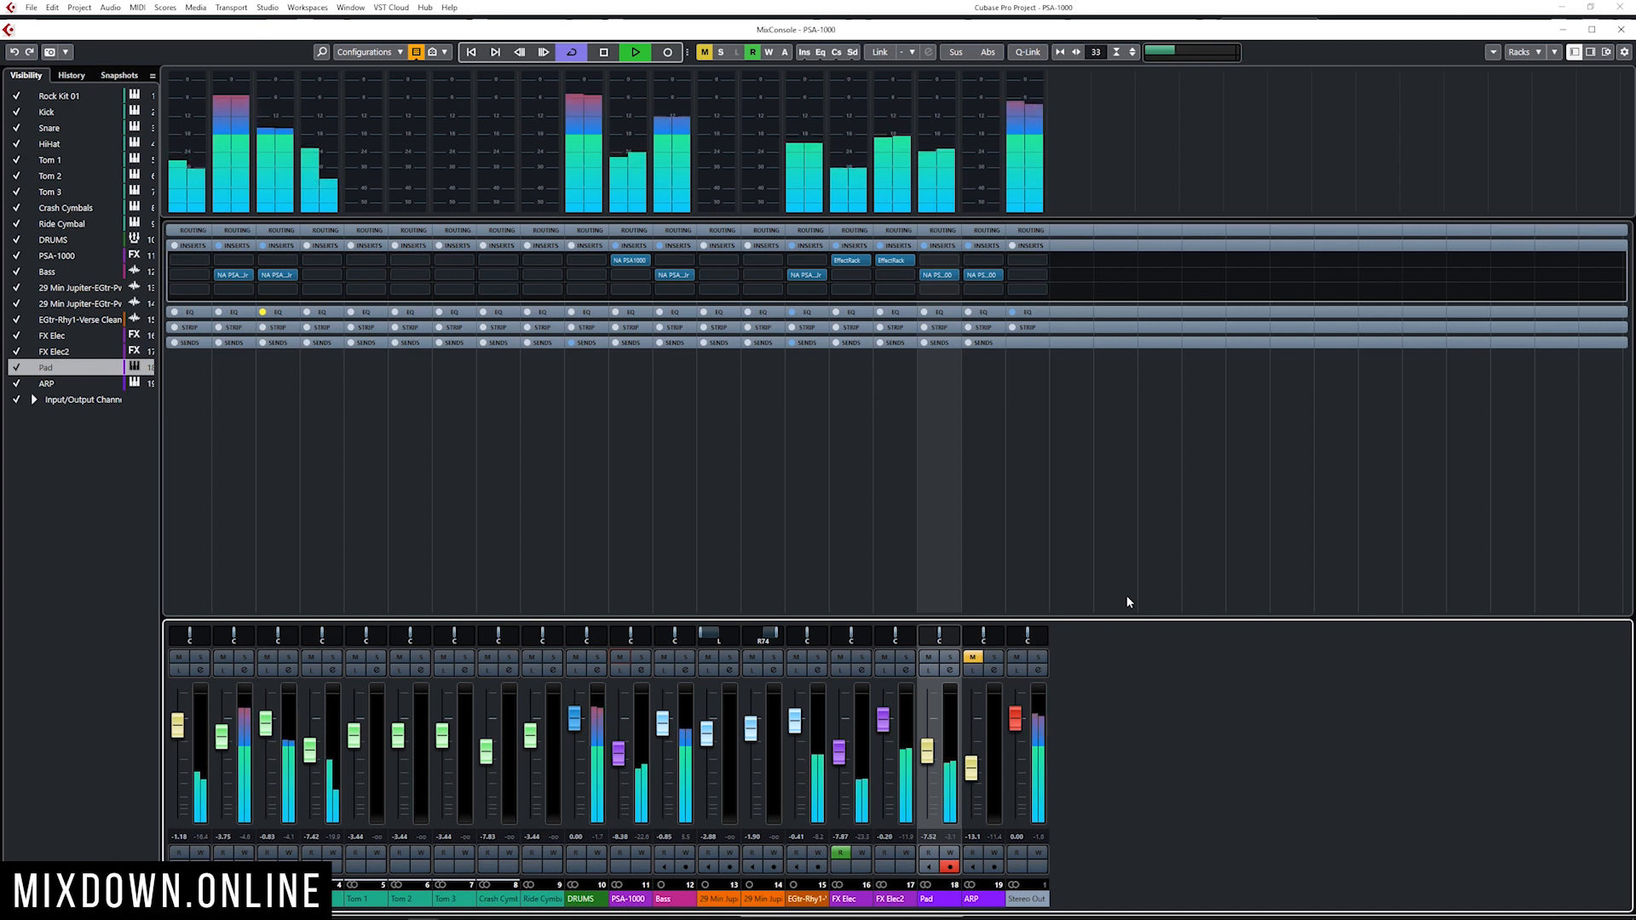
pyautogui.press('space')
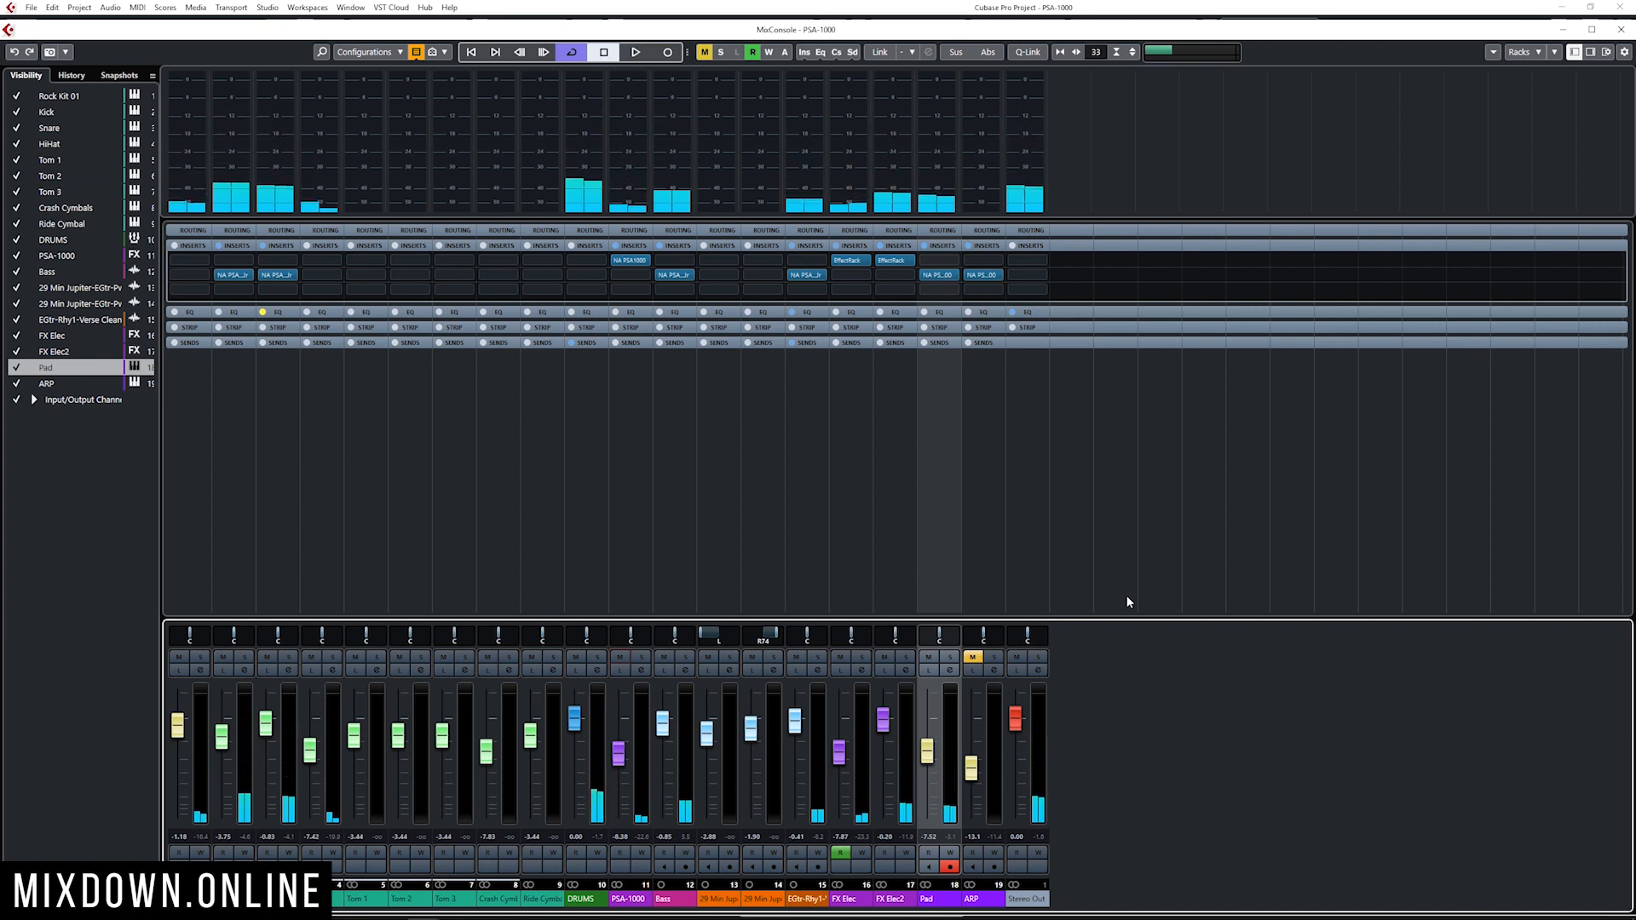
# Select the PSA-1000 FX channel and open its PSA1000 insert for viewing
pyautogui.click(628, 901)
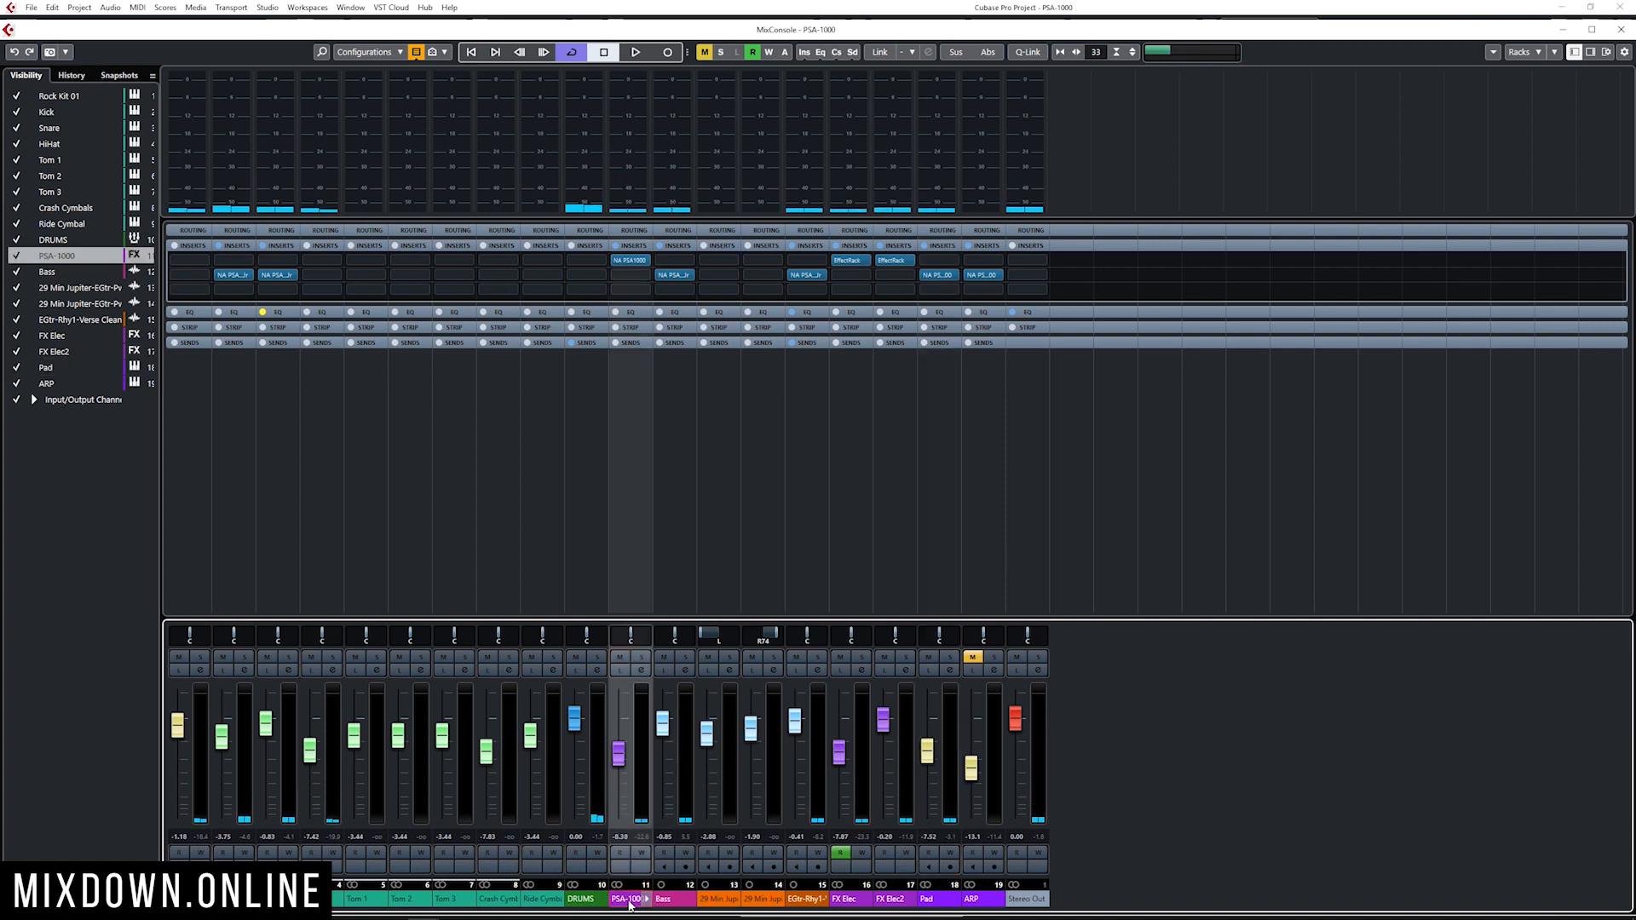
pyautogui.press('Tab')
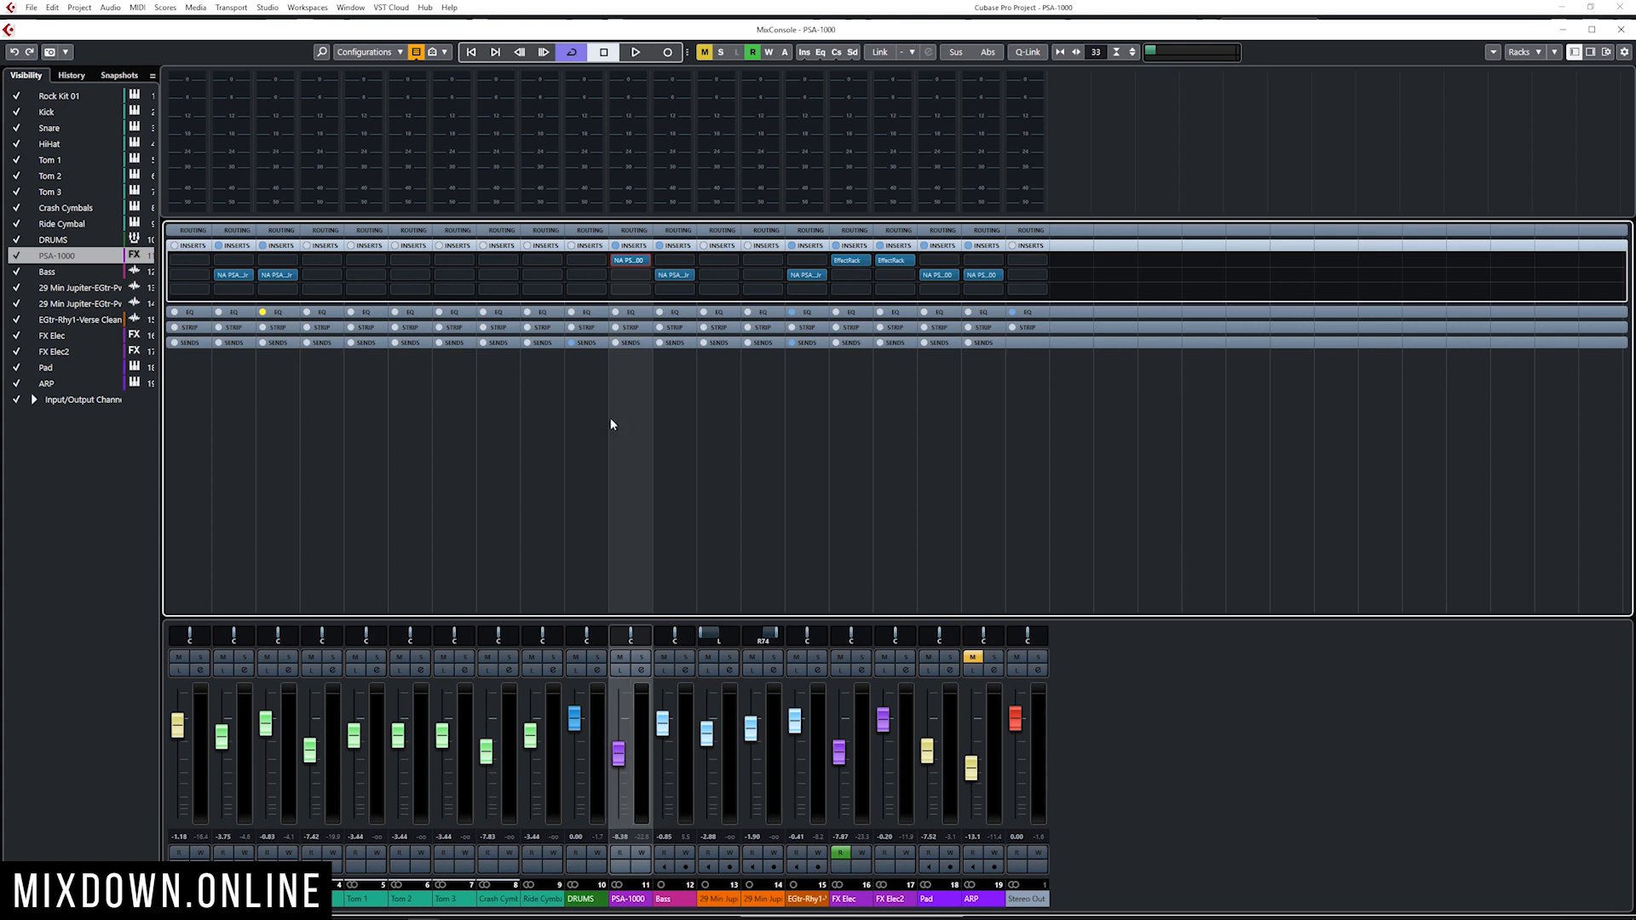
pyautogui.click(631, 260)
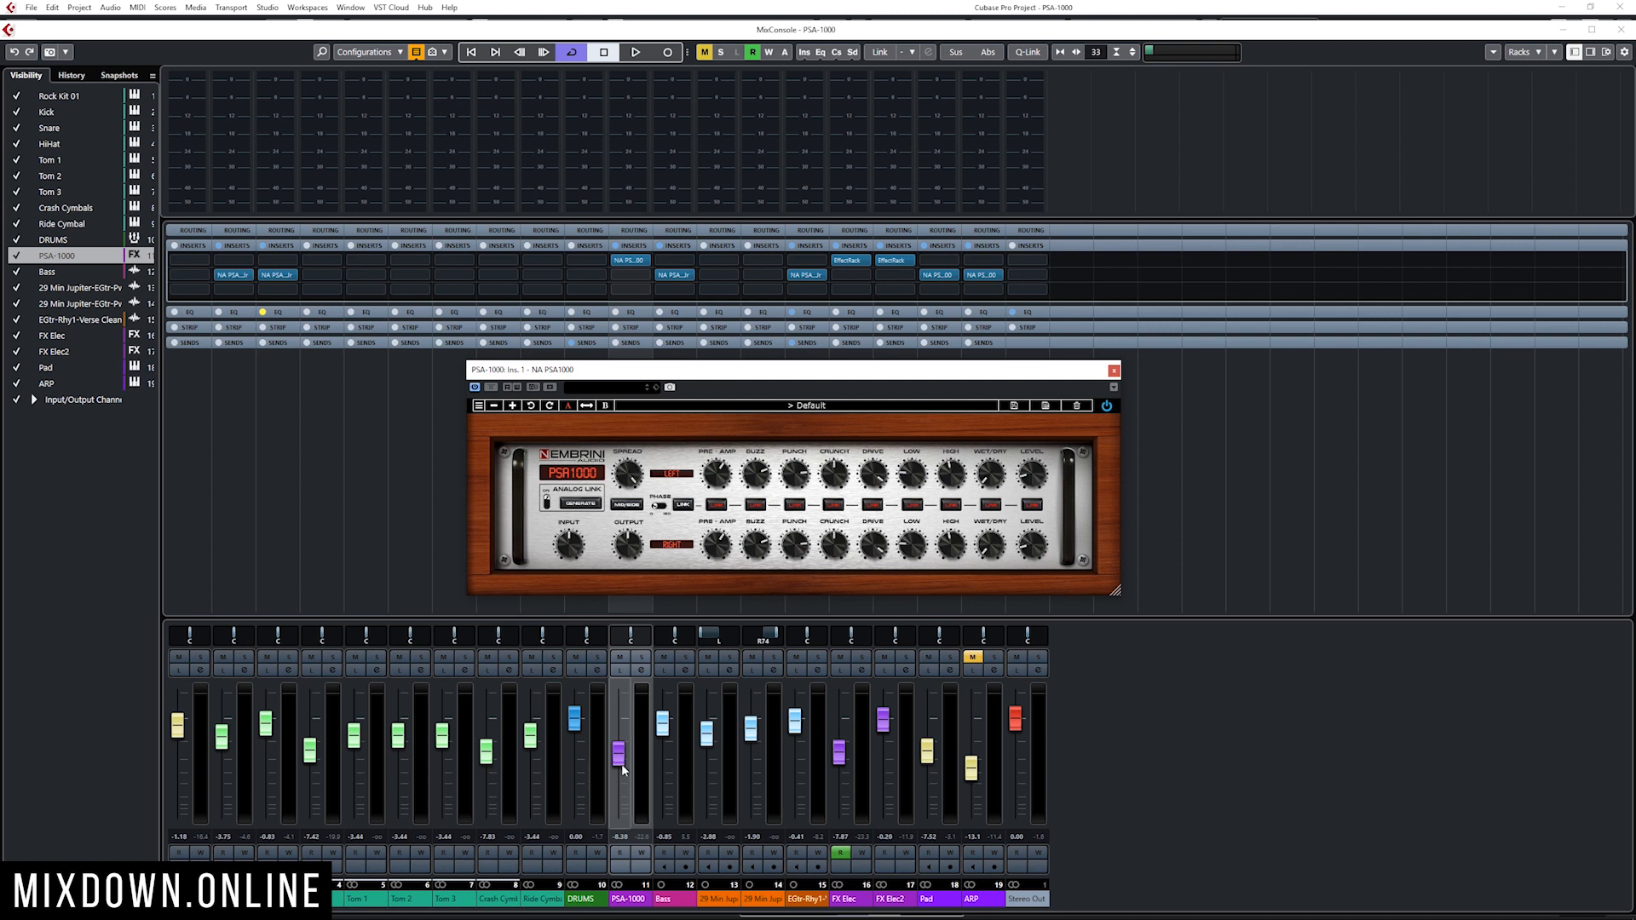
# Audition the PSA-1000 FX channel with Listen enabled during playback, turn Listen off and close the plugin window
pyautogui.click(621, 670)
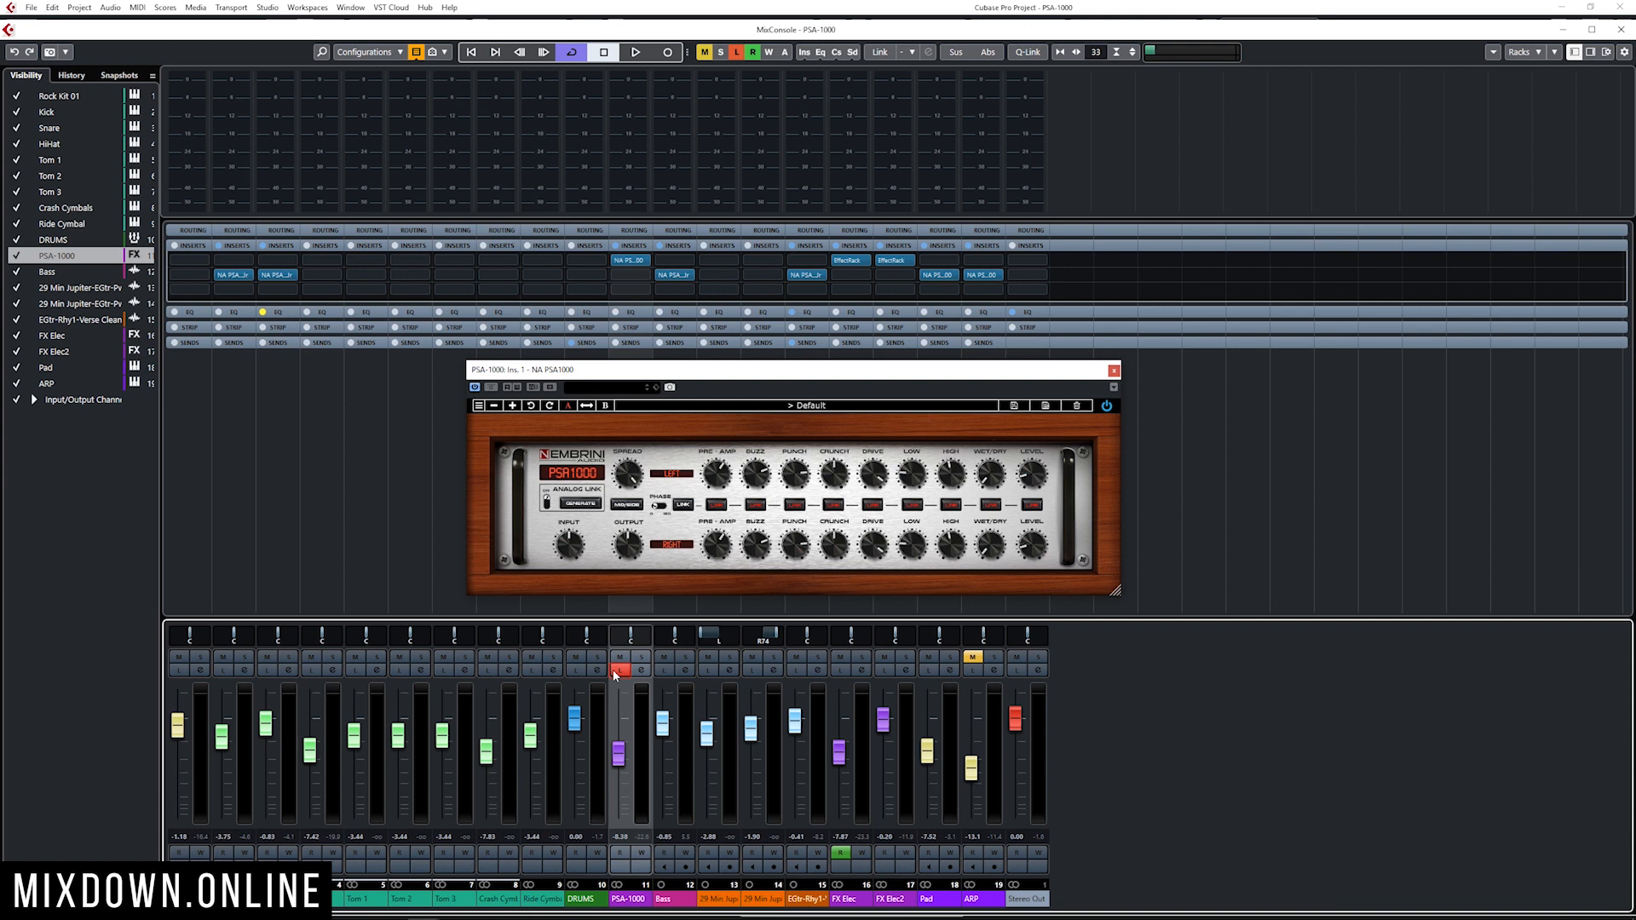
pyautogui.press('space')
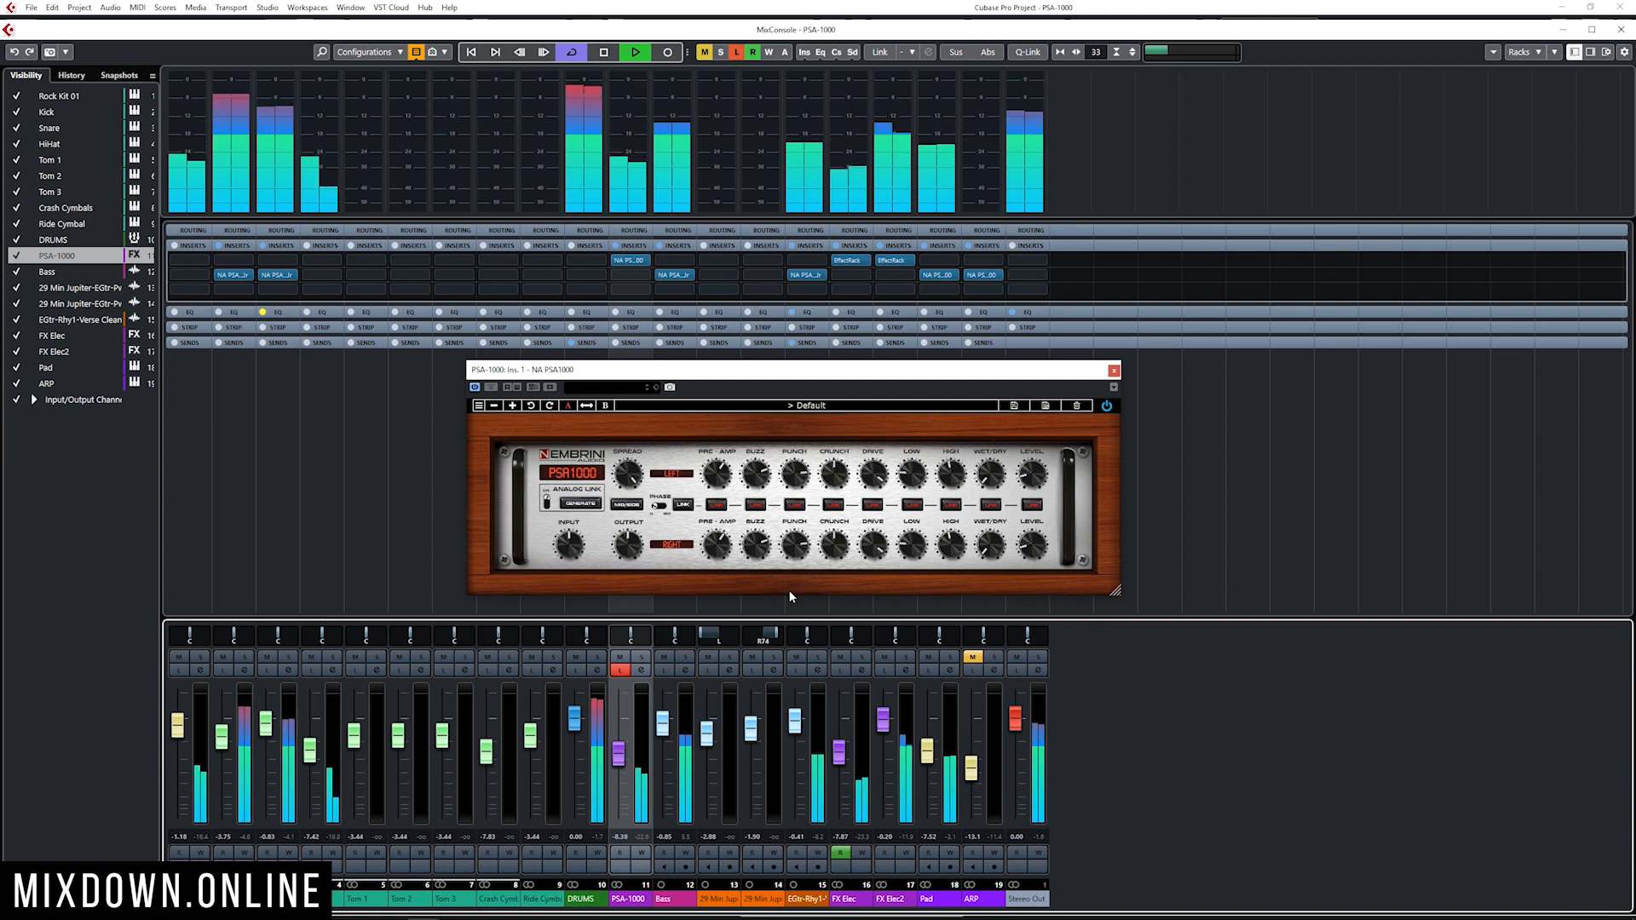
pyautogui.press('space')
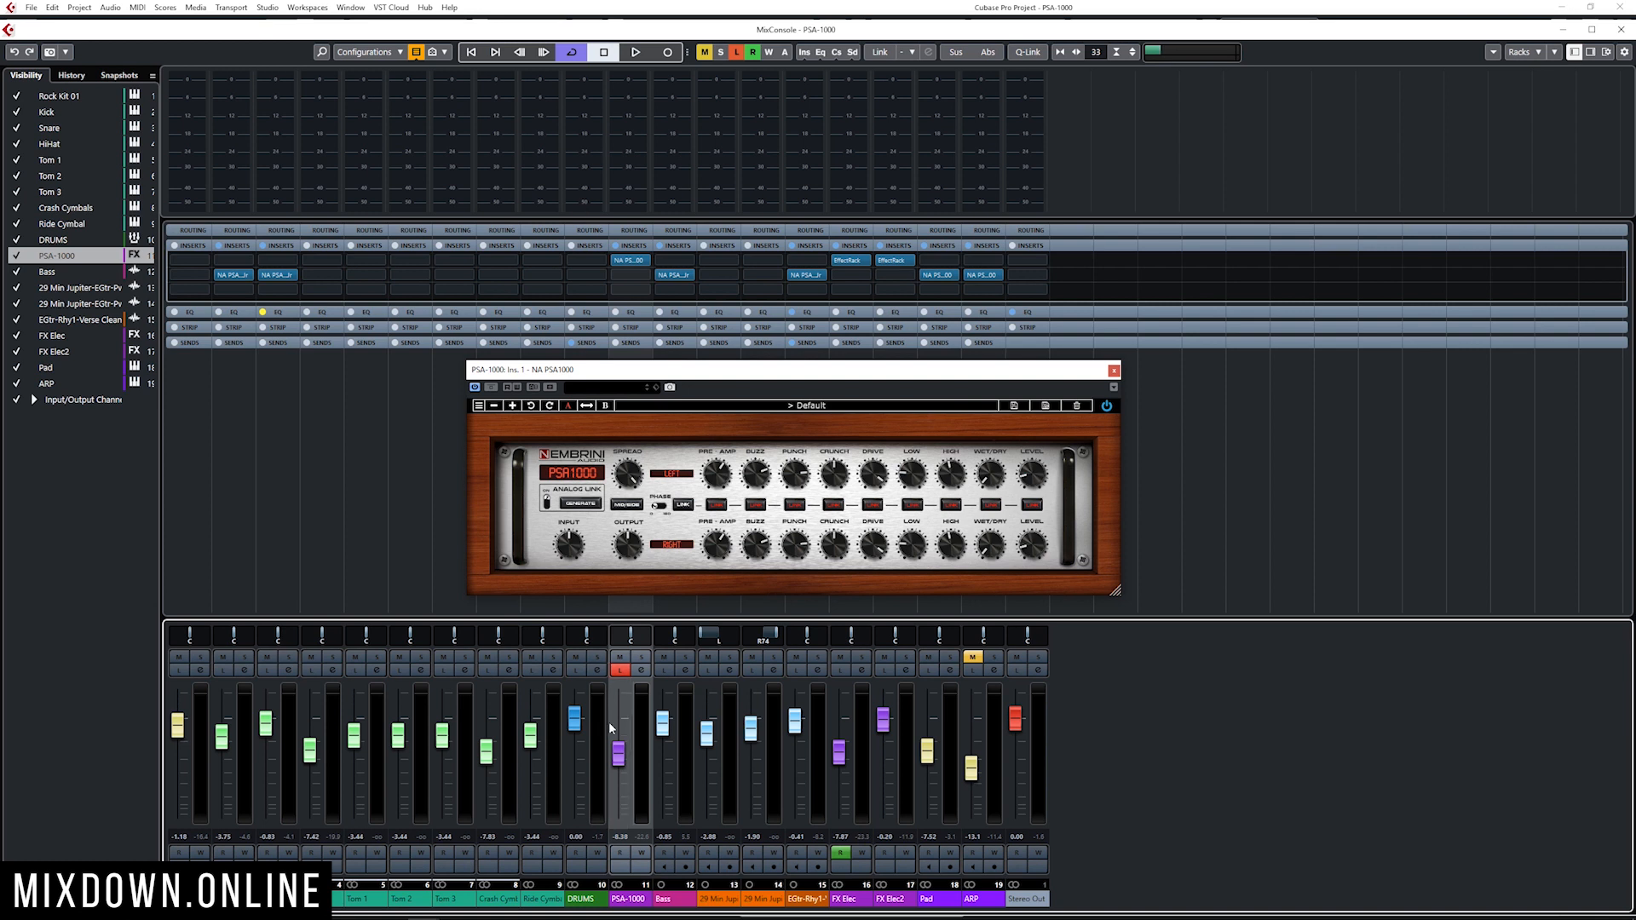
pyautogui.click(621, 671)
pyautogui.click(1113, 371)
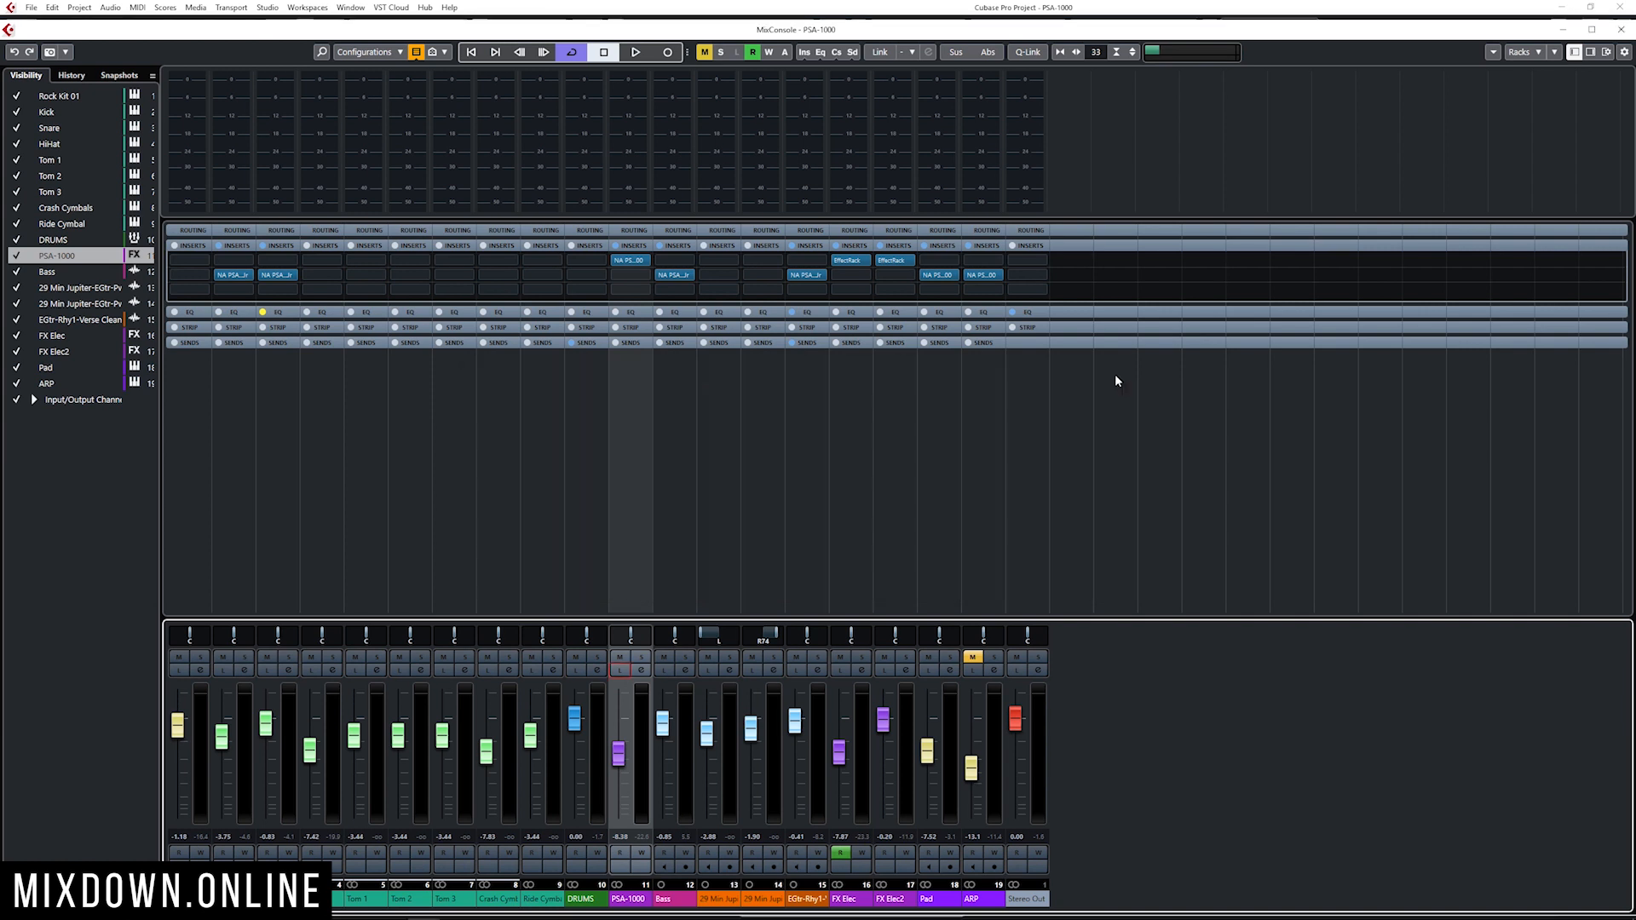
# Solo DRUMS, blend the PSA-1000 FX channel from silence up to -8.73 dB during playback, and clear the solo
pyautogui.click(598, 657)
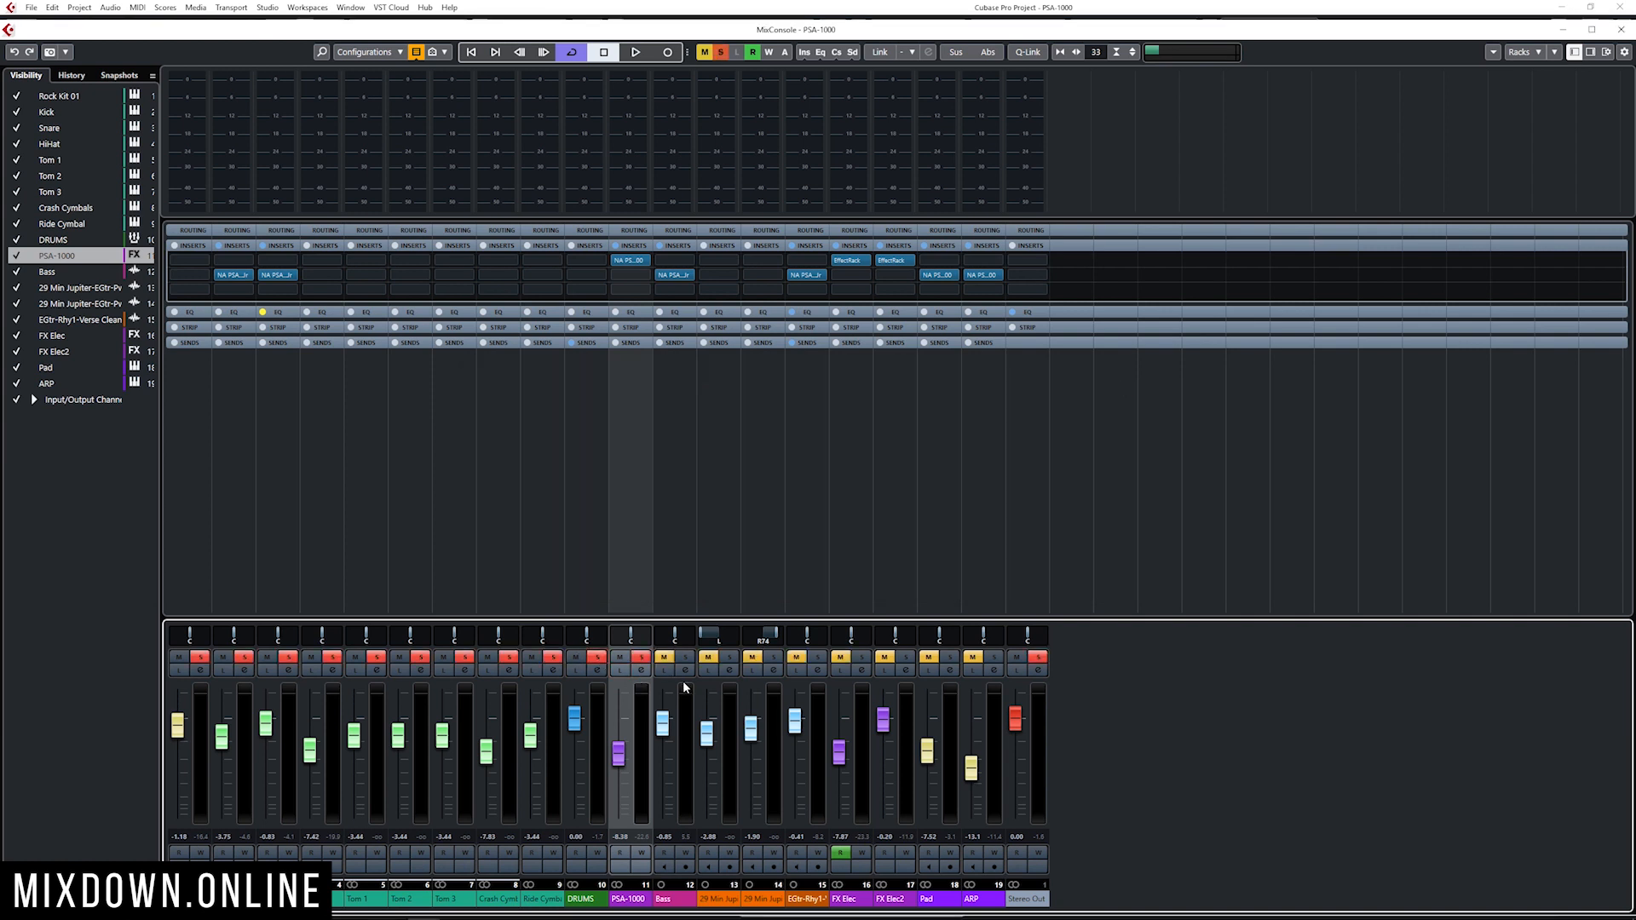
pyautogui.moveTo(618, 754); pyautogui.dragTo(623, 888)
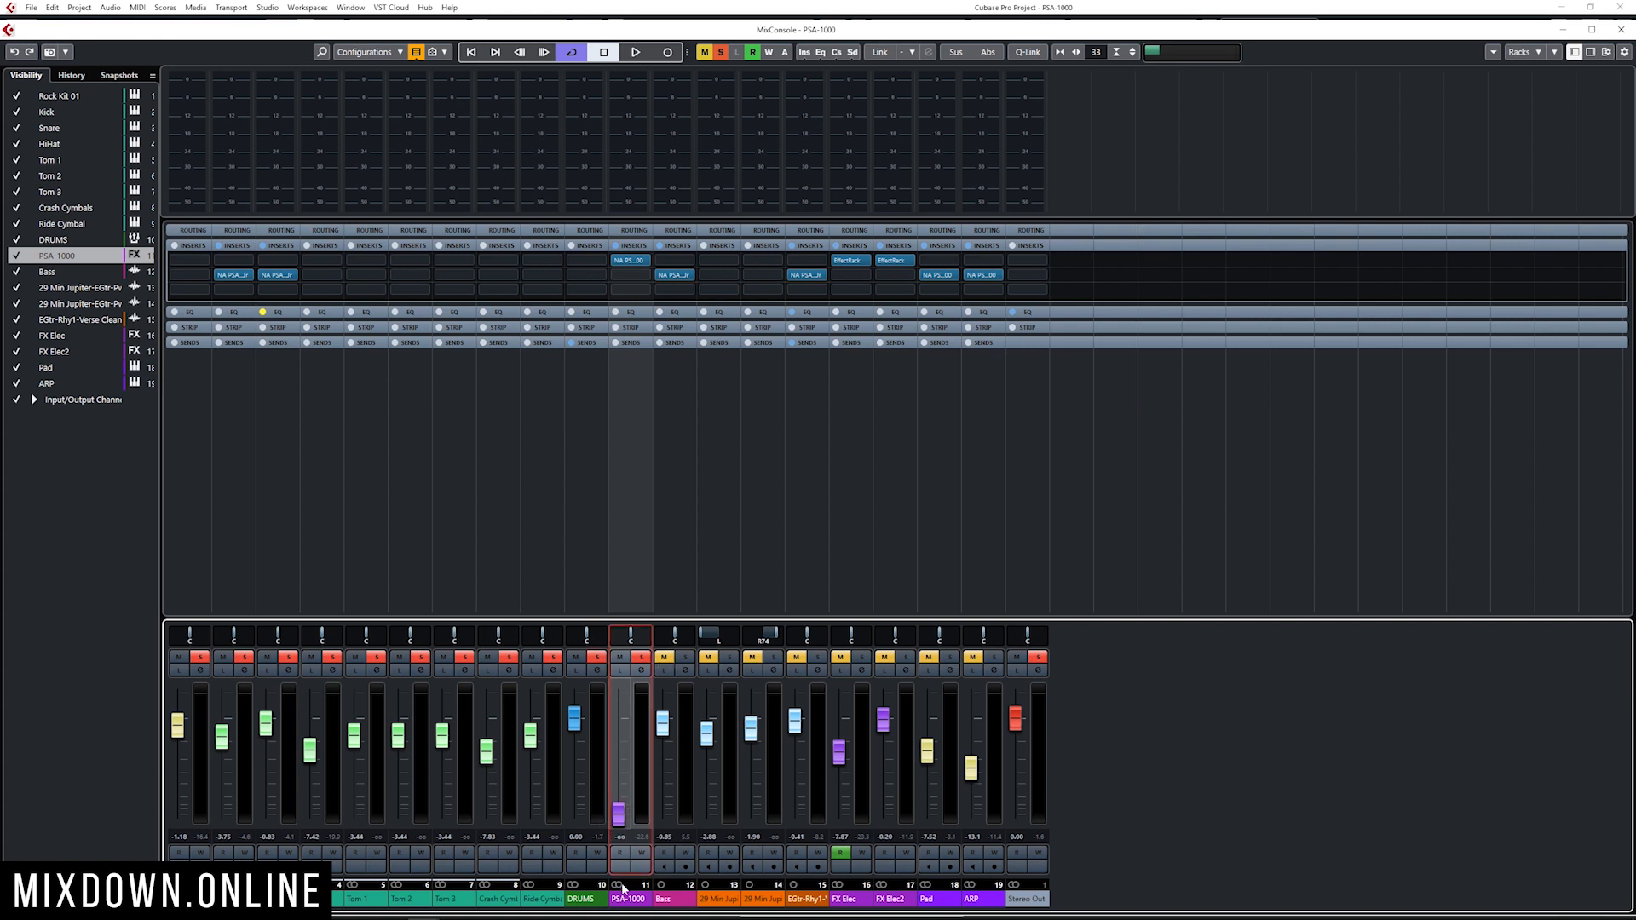
pyautogui.press('space')
pyautogui.moveTo(620, 810); pyautogui.dragTo(622, 758)
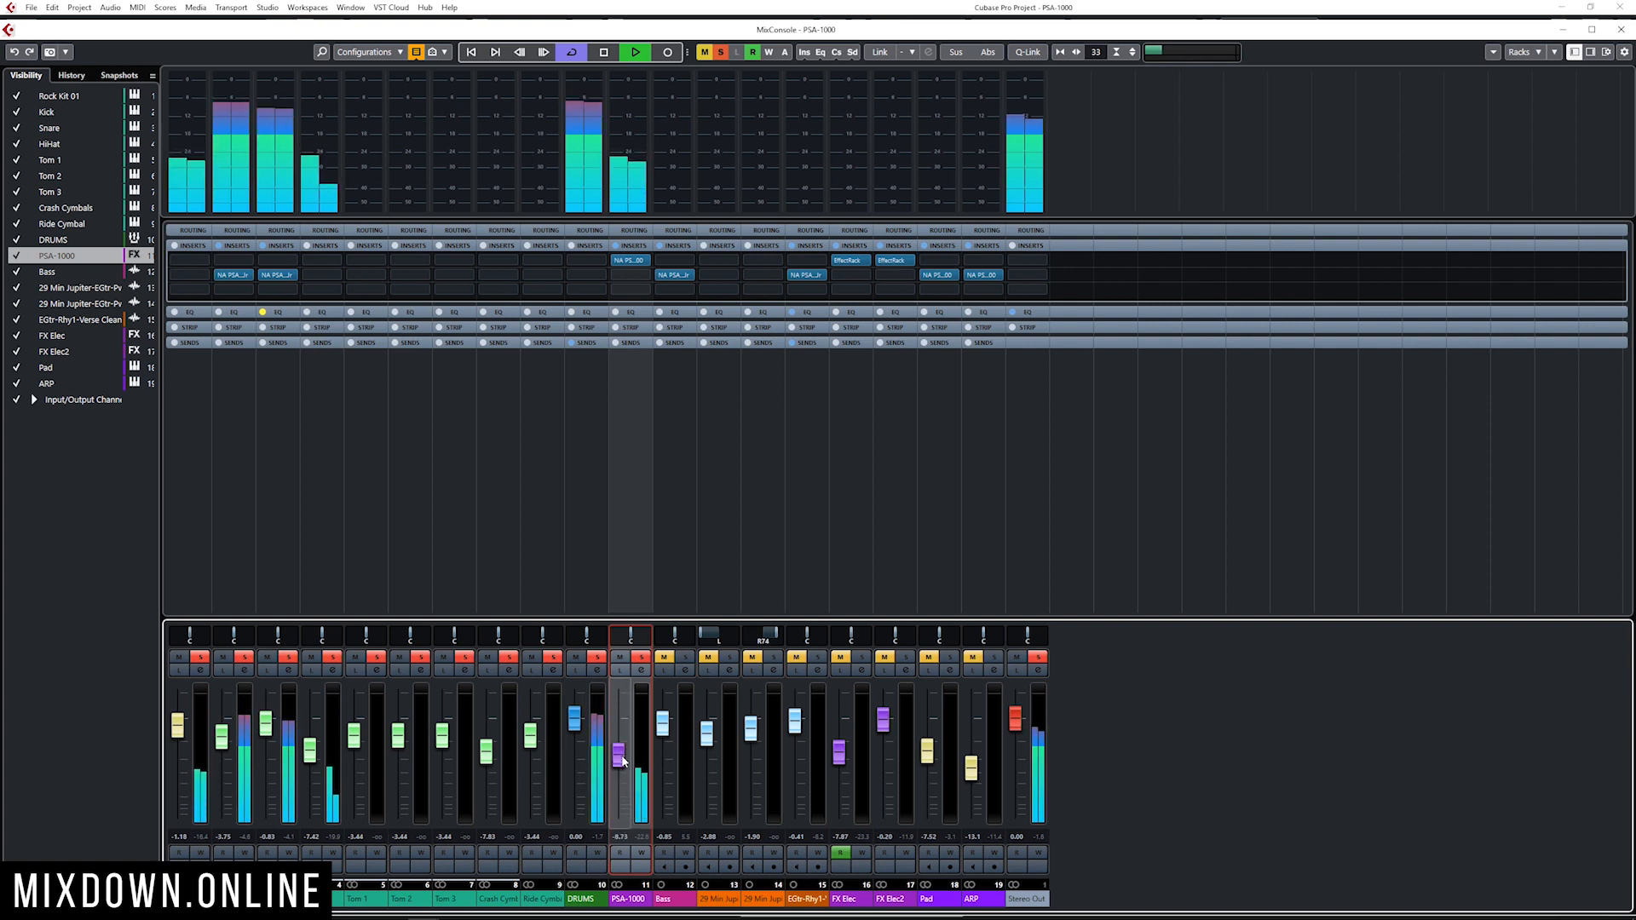
pyautogui.press('space')
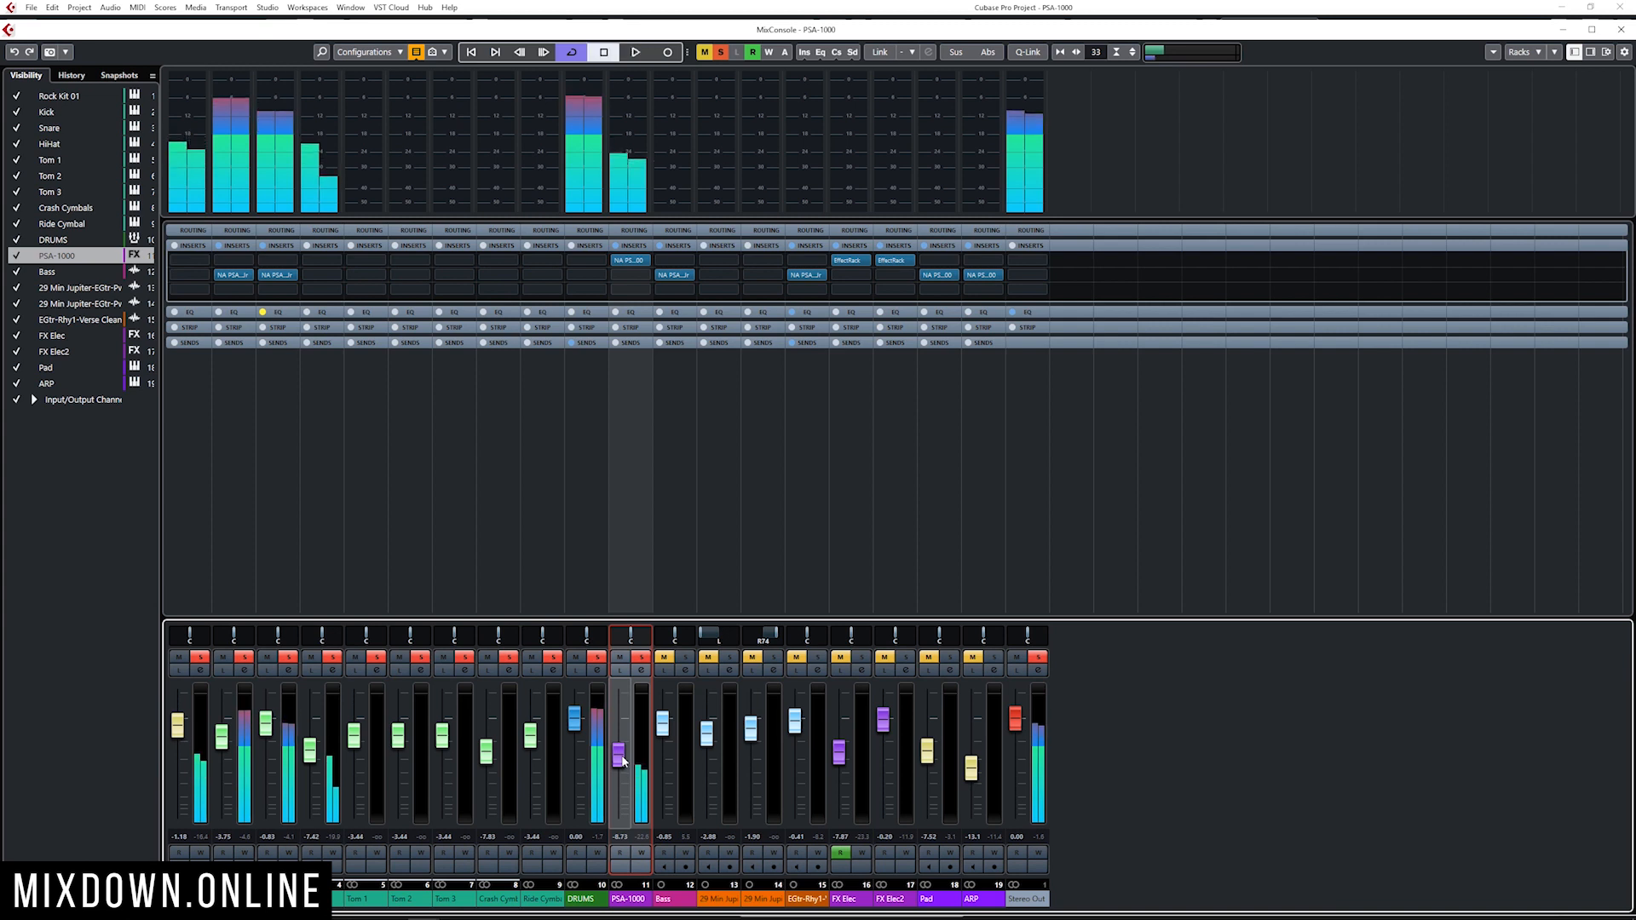
pyautogui.click(645, 657)
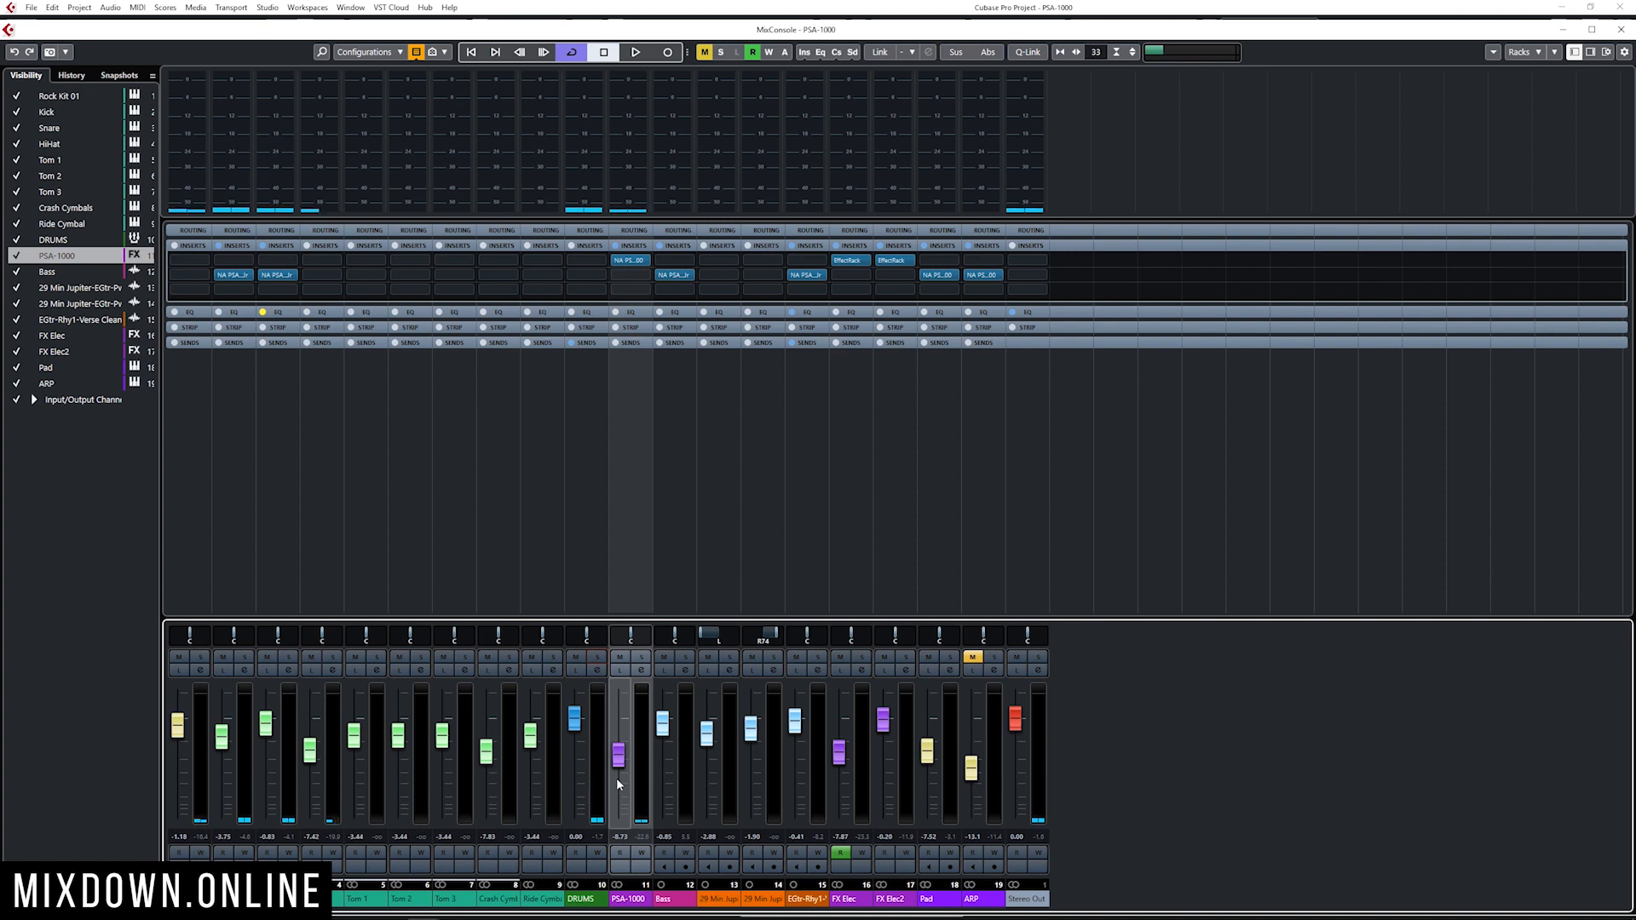
# Reopen the PSA1000 insert on the PSA-1000 FX channel
pyautogui.click(630, 261)
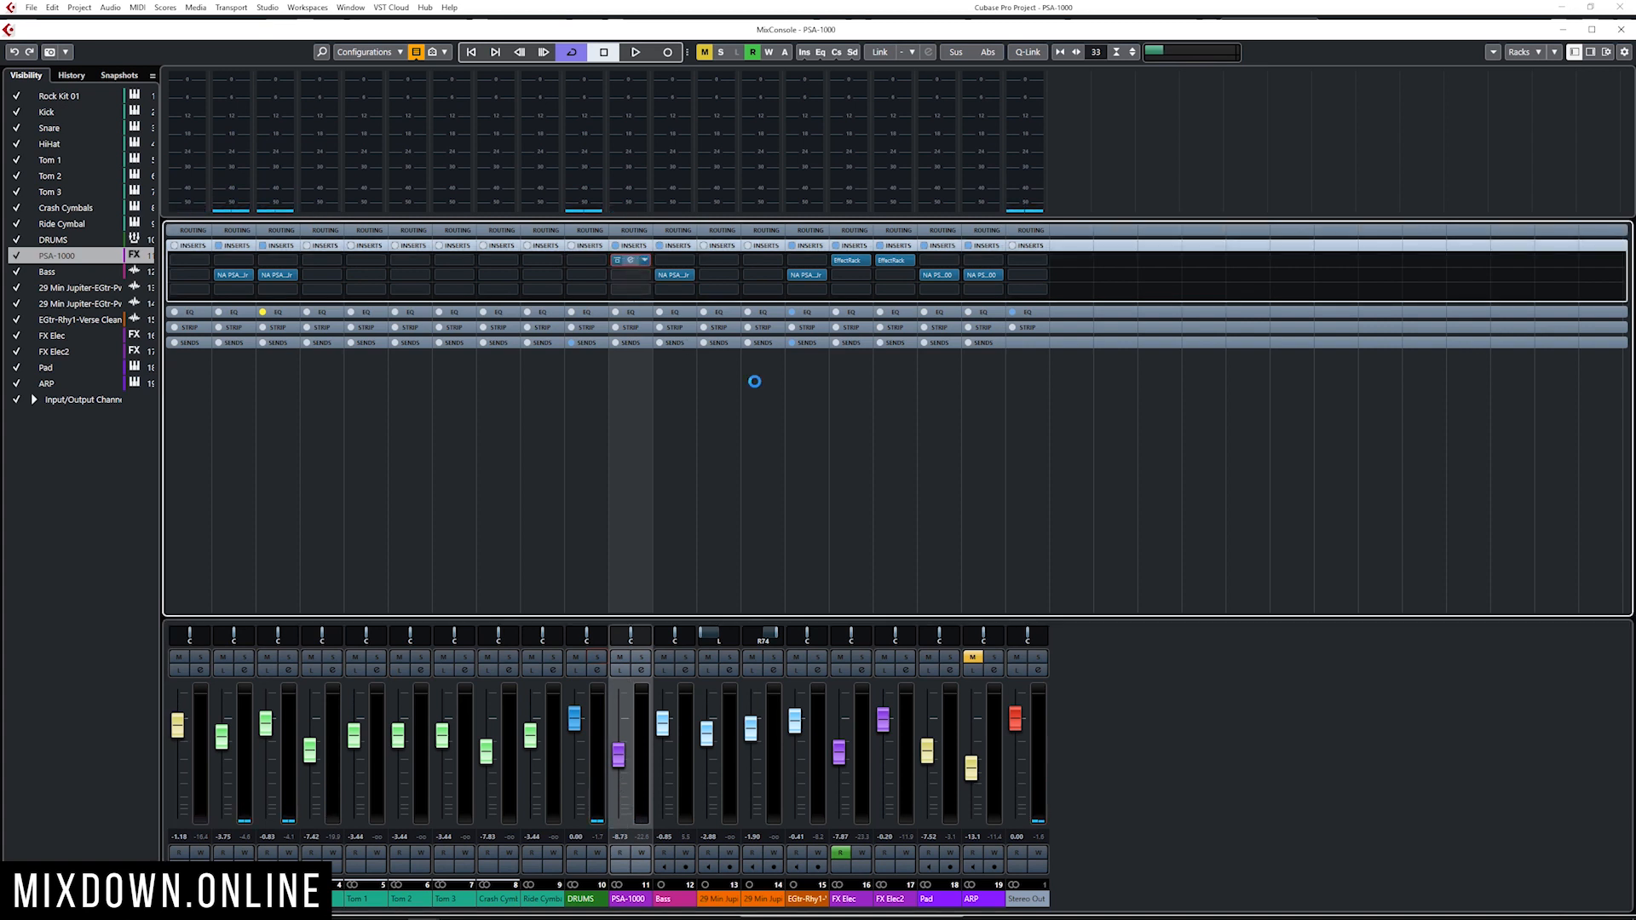